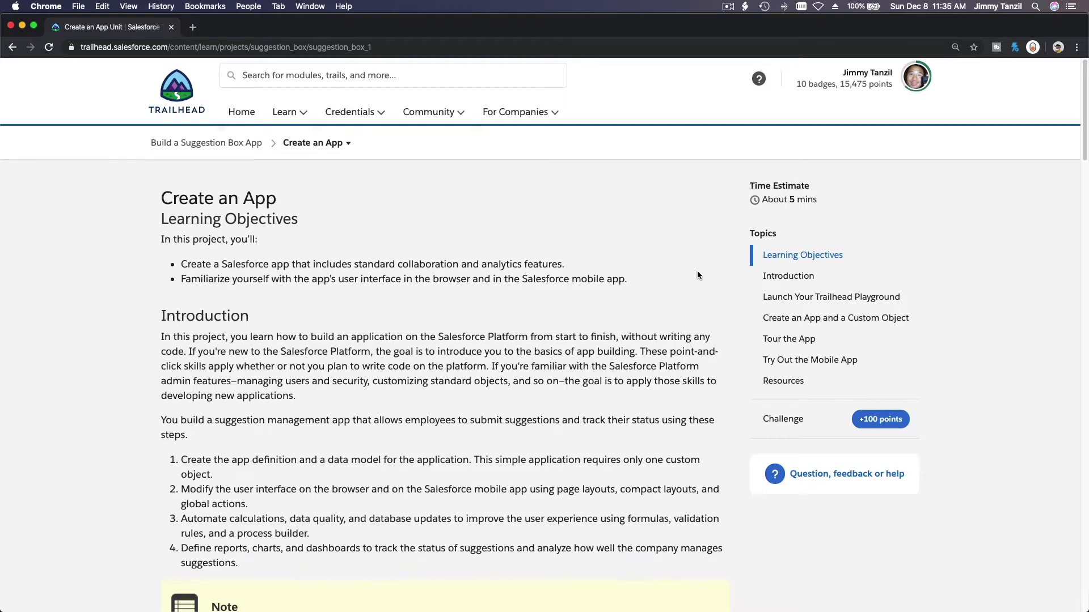
# - Open the profile's list of hands-on orgs and launch the Admin Intermediate playground
pyautogui.tripleClick(266, 204)
pyautogui.click(369, 220)
pyautogui.click(917, 88)
pyautogui.click(821, 244)
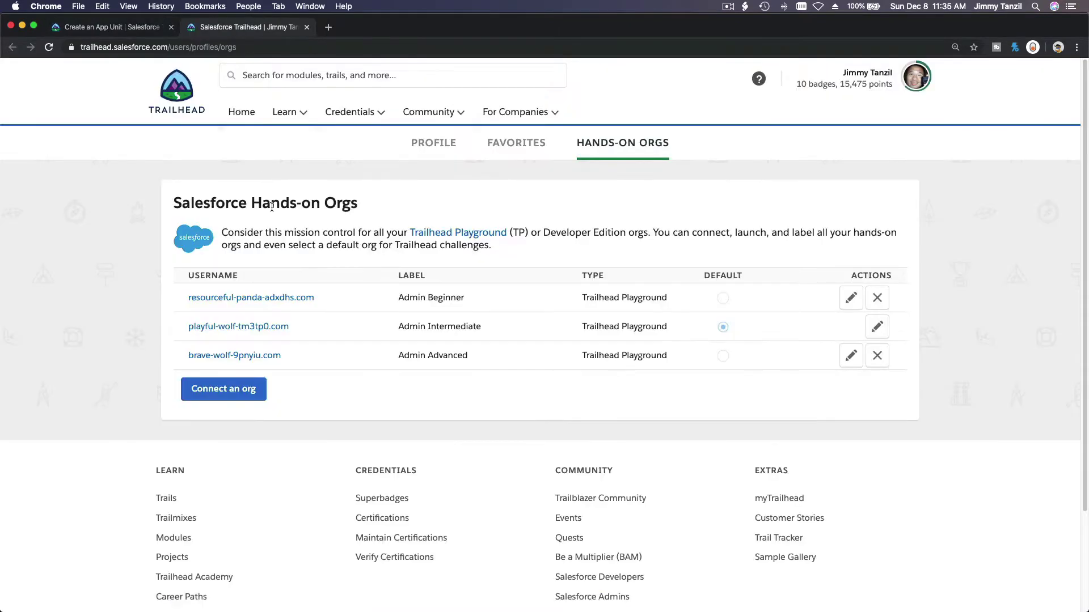
pyautogui.click(288, 329)
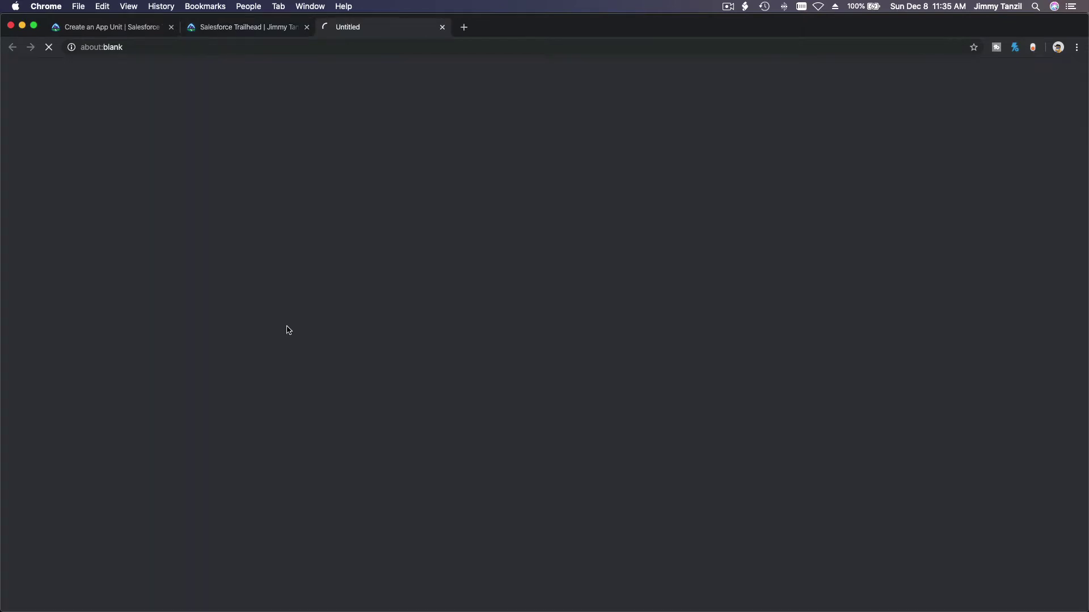
# - Read through the Create an App unit, including the instructions for creating an app and a custom object
pyautogui.click(124, 28)
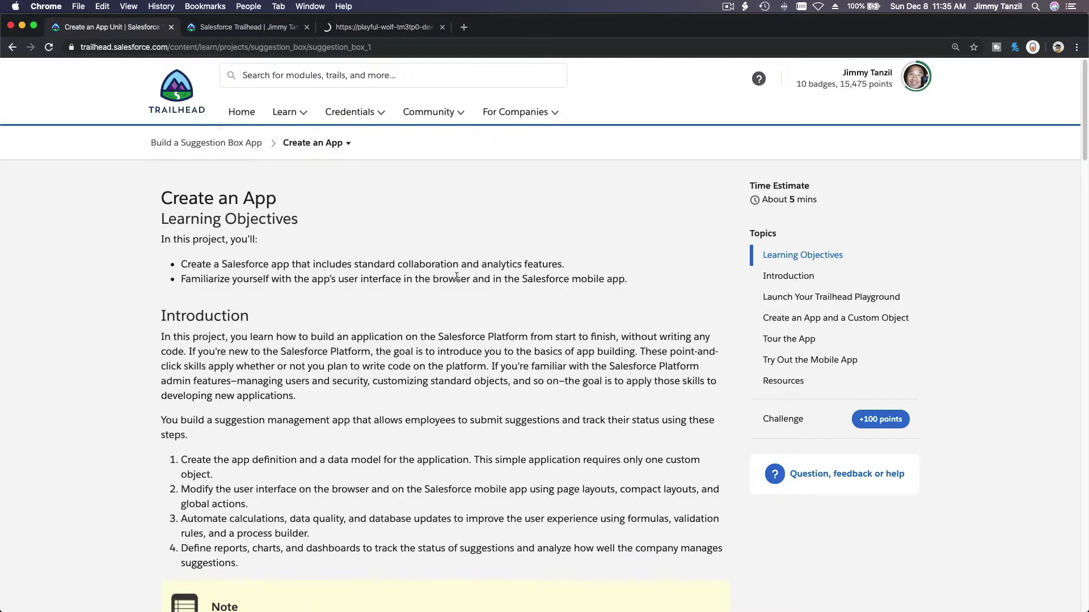
pyautogui.scroll(-2, 456, 276)
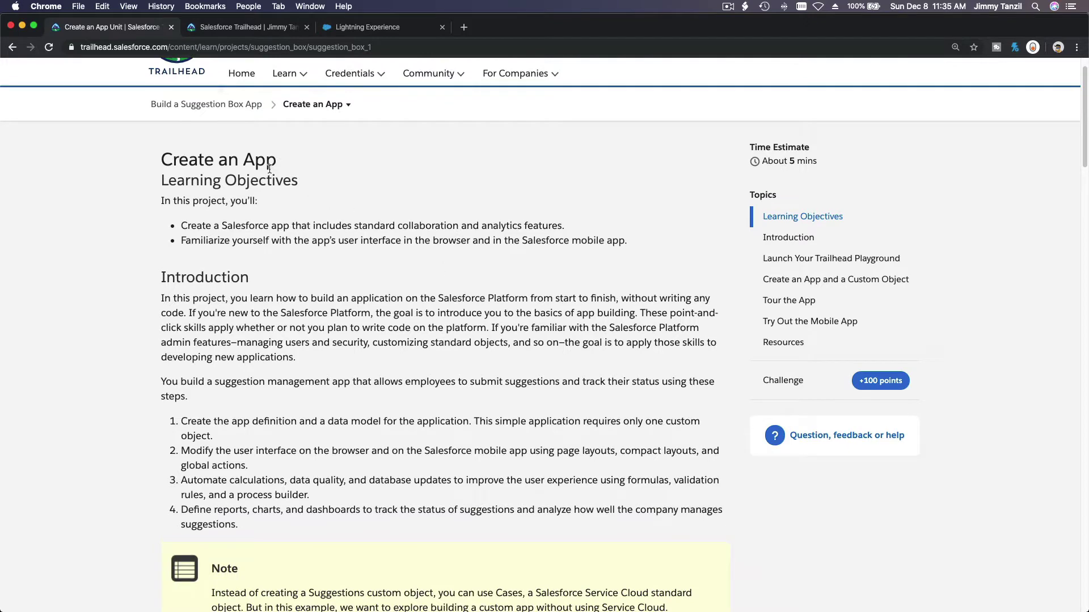
pyautogui.tripleClick(269, 168)
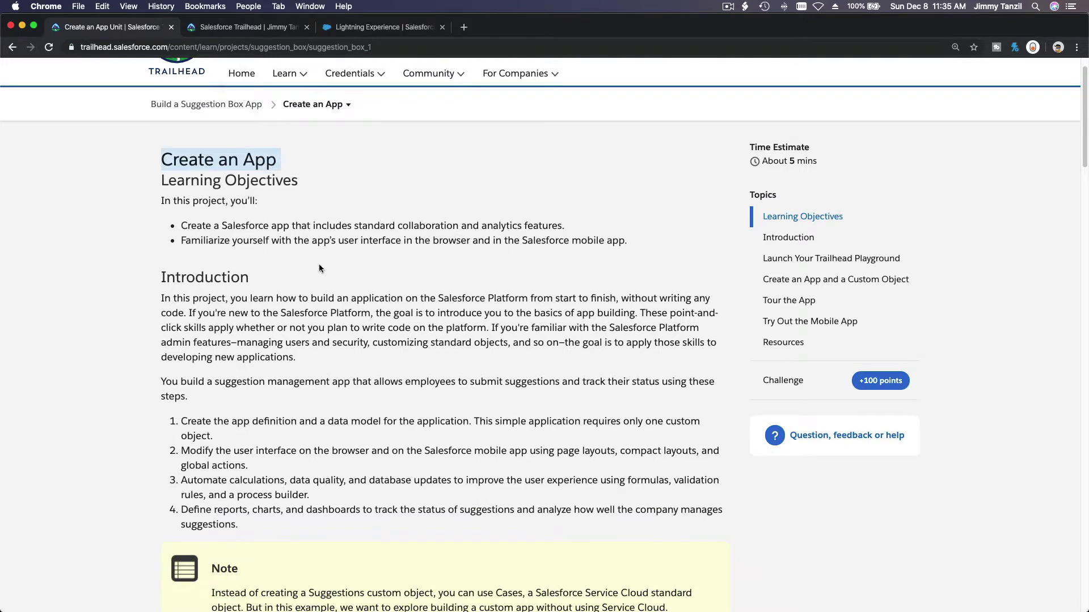
pyautogui.scroll(-10, 340, 299)
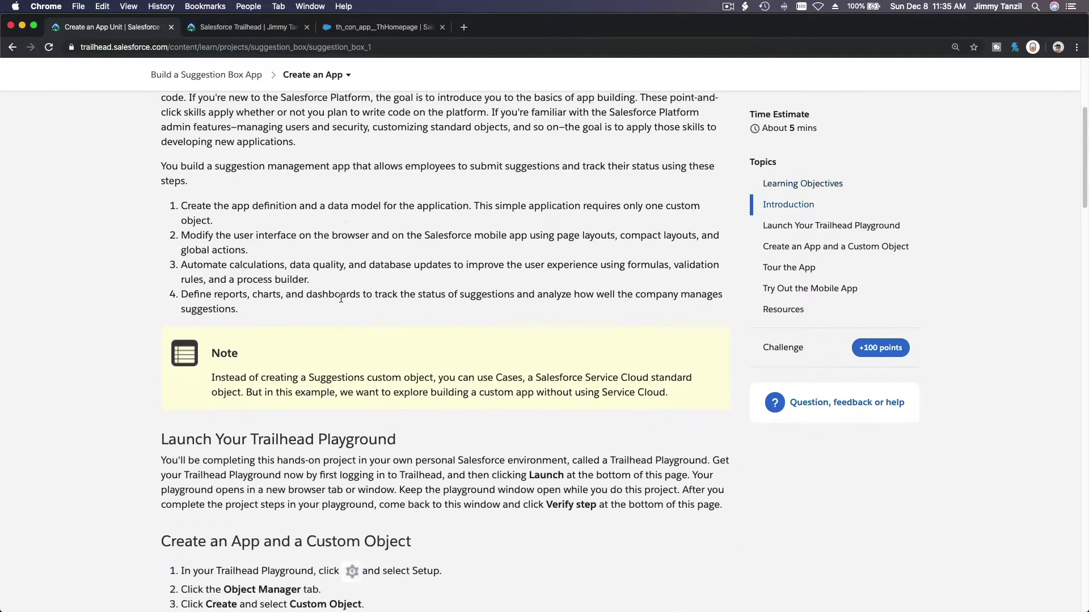
pyautogui.scroll(-2, 341, 298)
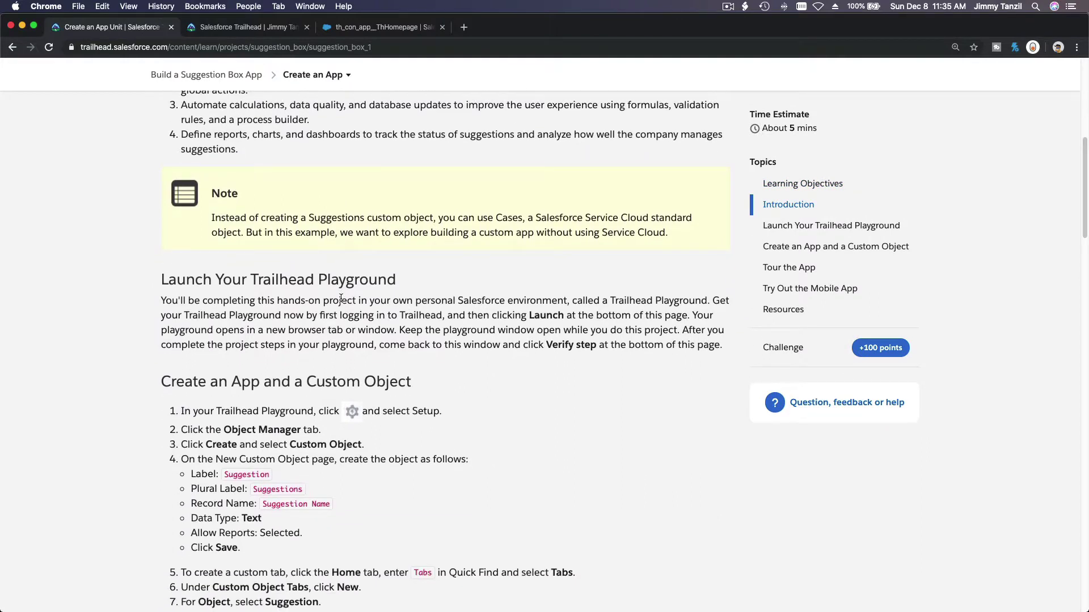
pyautogui.scroll(-3, 340, 298)
pyautogui.tripleClick(274, 284)
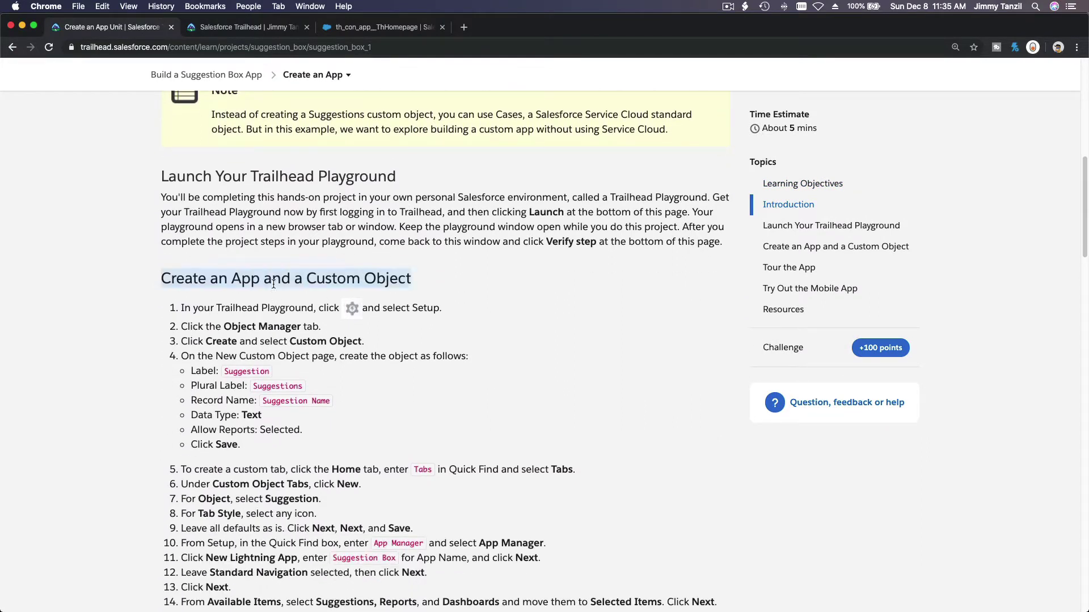
pyautogui.scroll(-4, 475, 276)
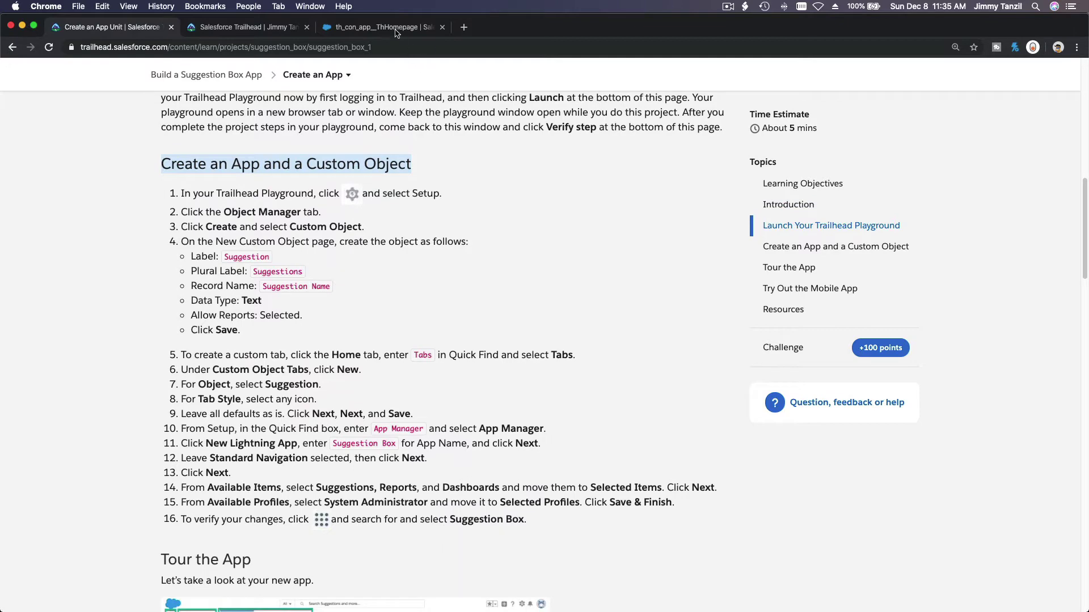
# - Look at the Marketing app and the Service Console app in the playground through the App Launcher
pyautogui.click(395, 31)
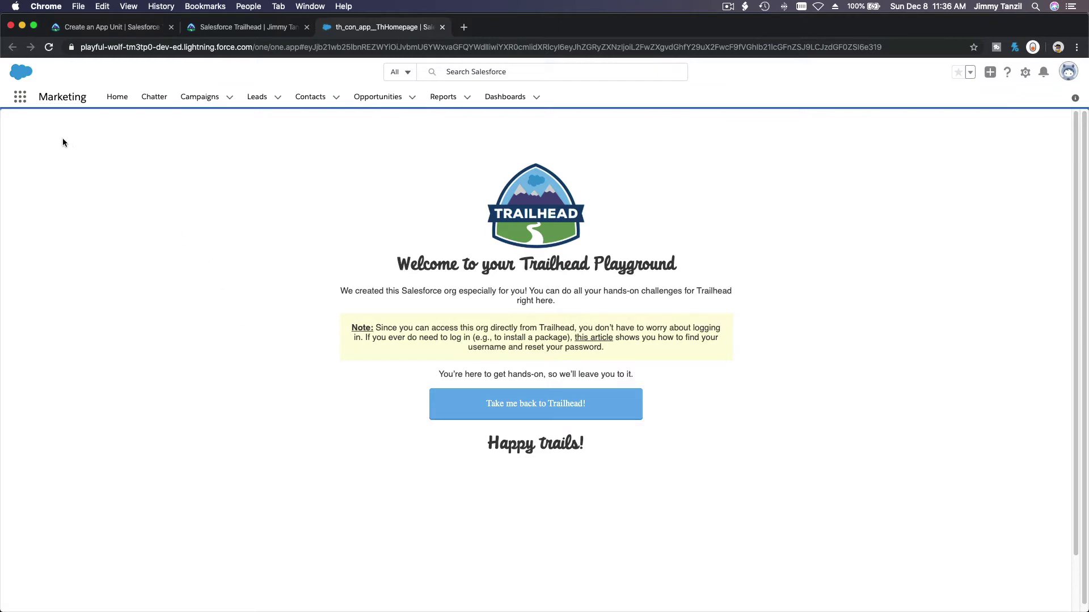
pyautogui.click(22, 102)
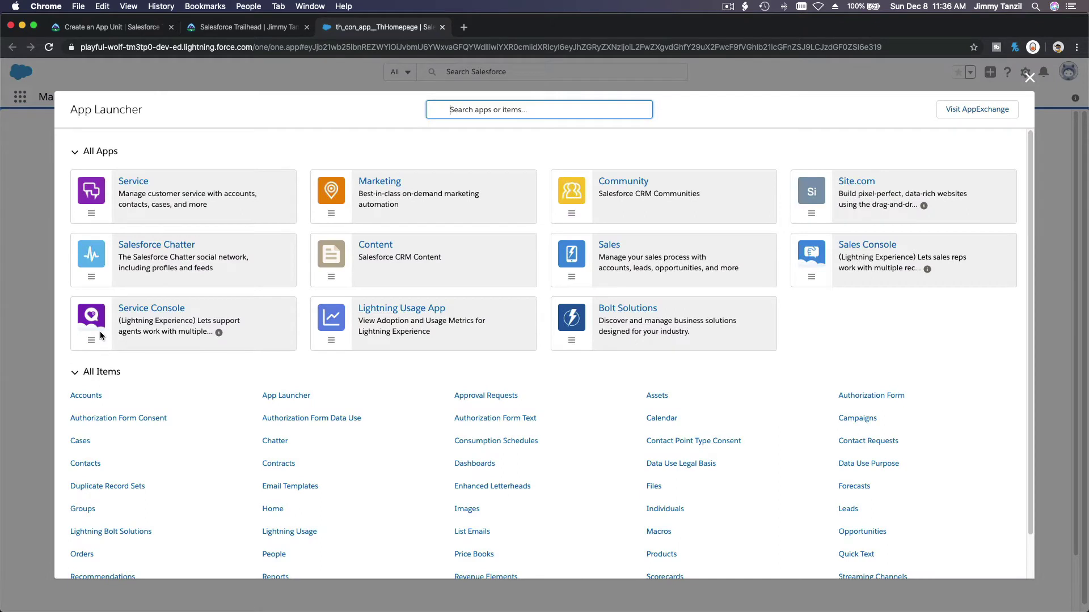
pyautogui.click(374, 201)
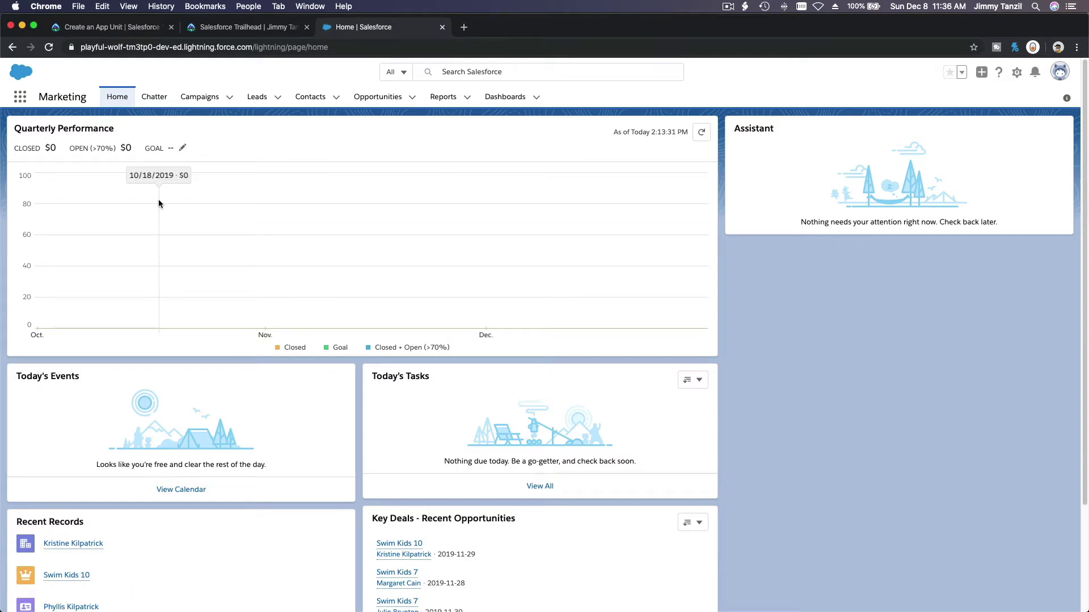
pyautogui.click(18, 99)
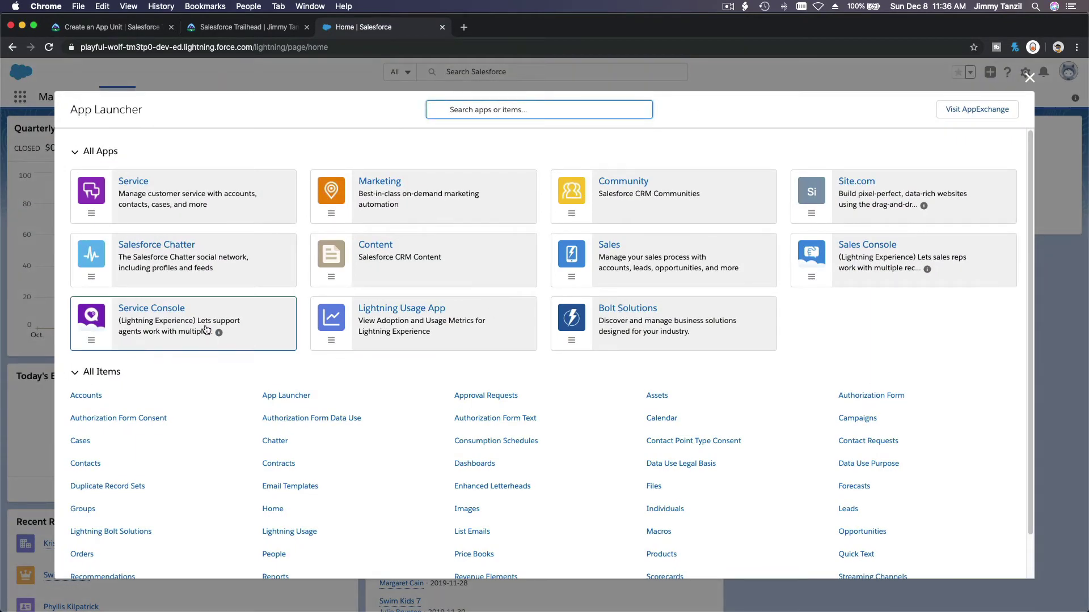
pyautogui.click(170, 312)
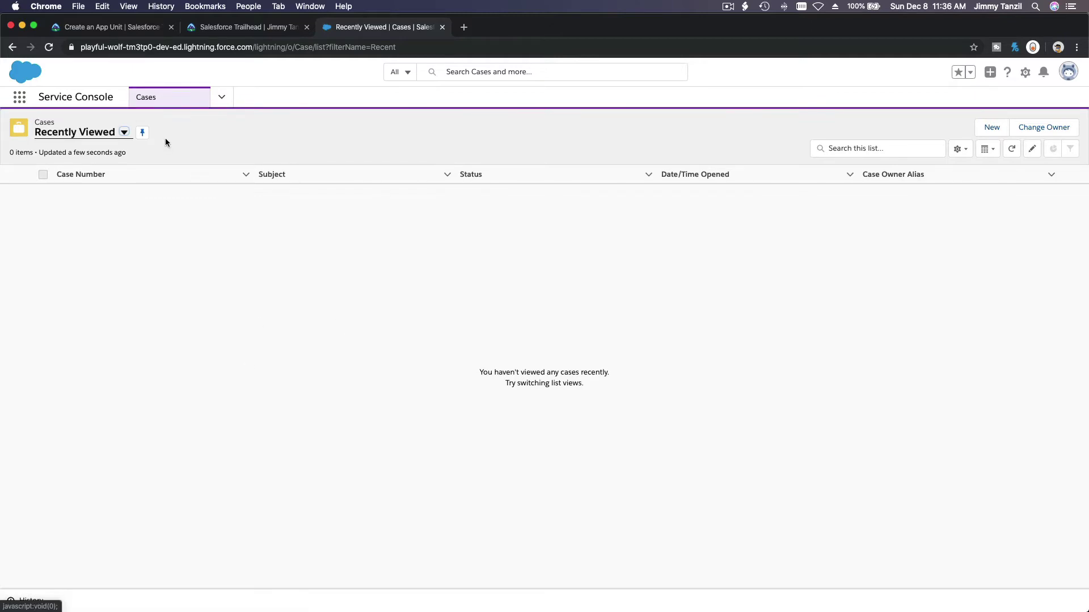
# - Return to the Trailhead unit and review the custom object instructions, including the label value Suggestion
pyautogui.press('super+1')
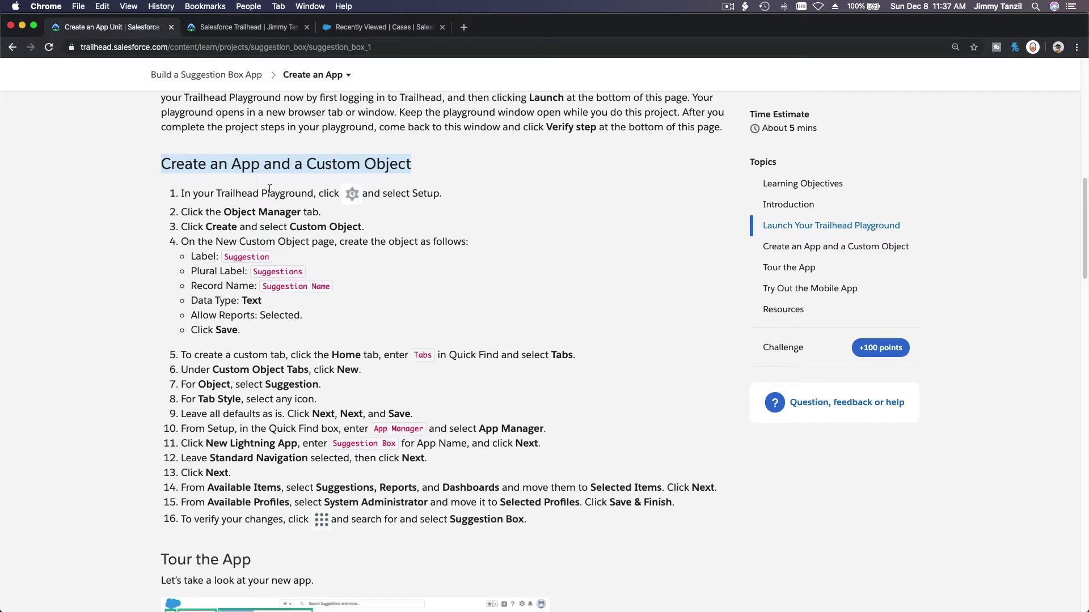
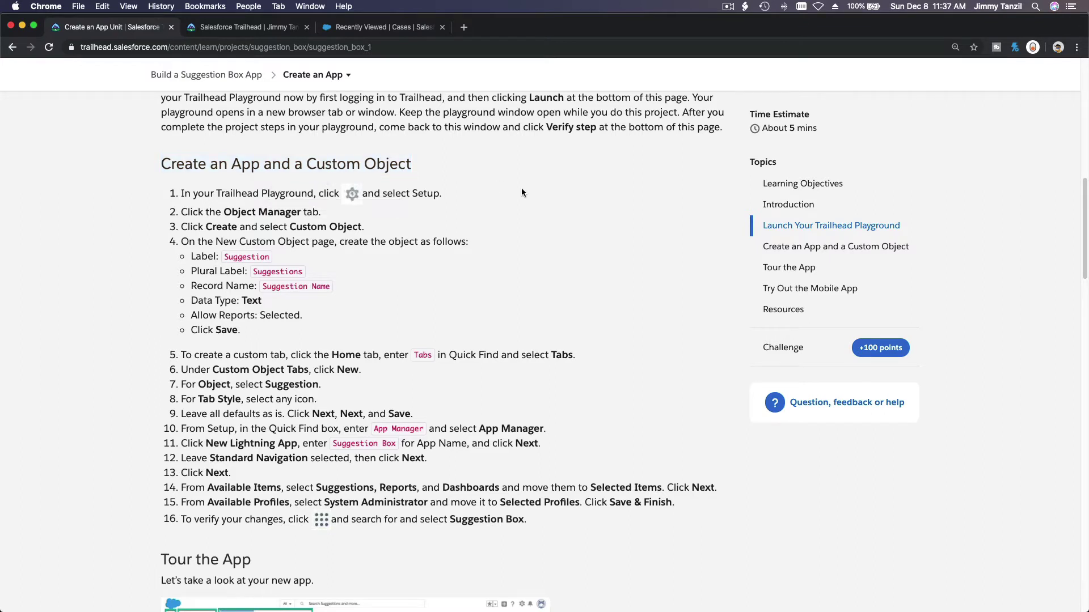
pyautogui.scroll(-1, 521, 189)
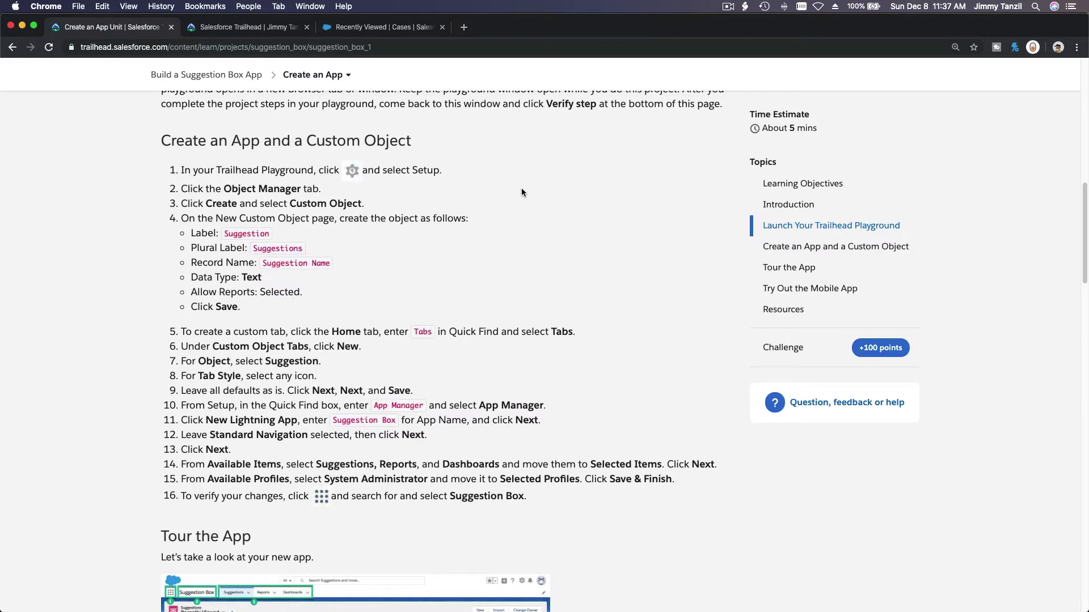
pyautogui.scroll(-1, 522, 192)
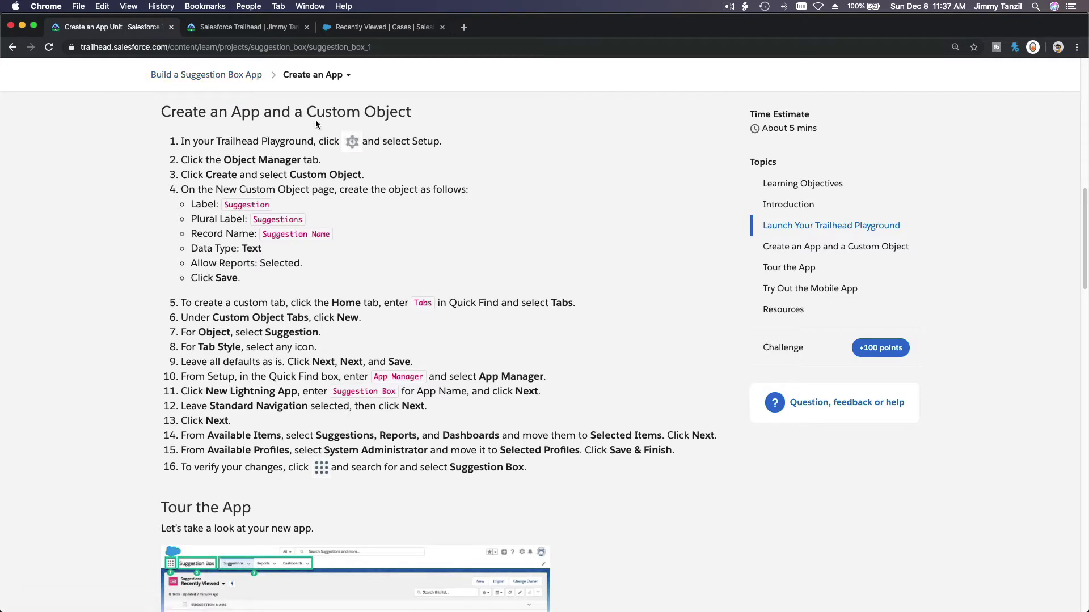
pyautogui.moveTo(307, 113); pyautogui.dragTo(412, 113)
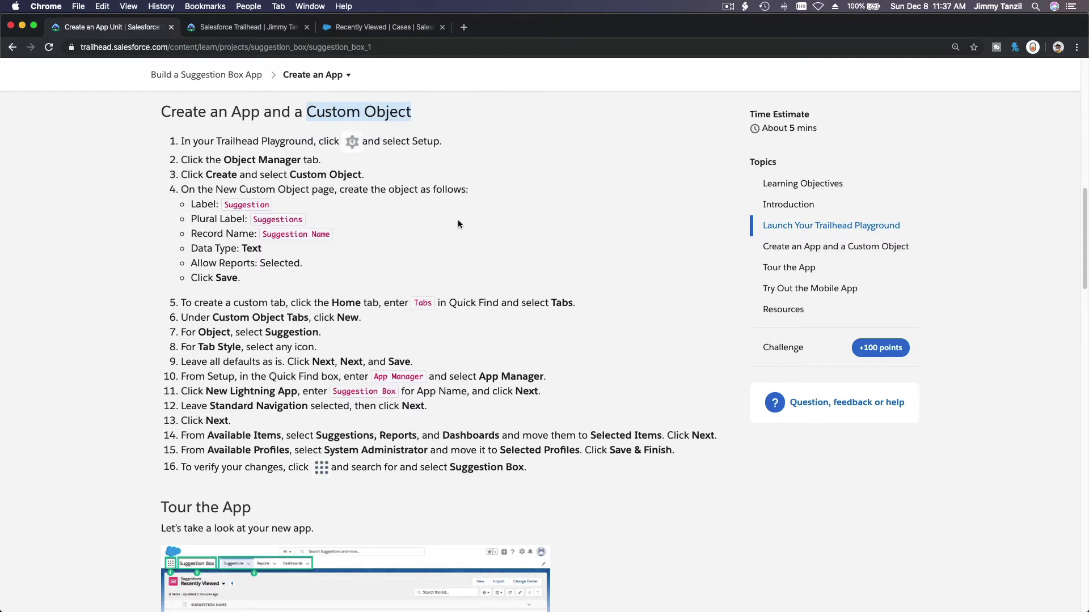
pyautogui.doubleClick(258, 205)
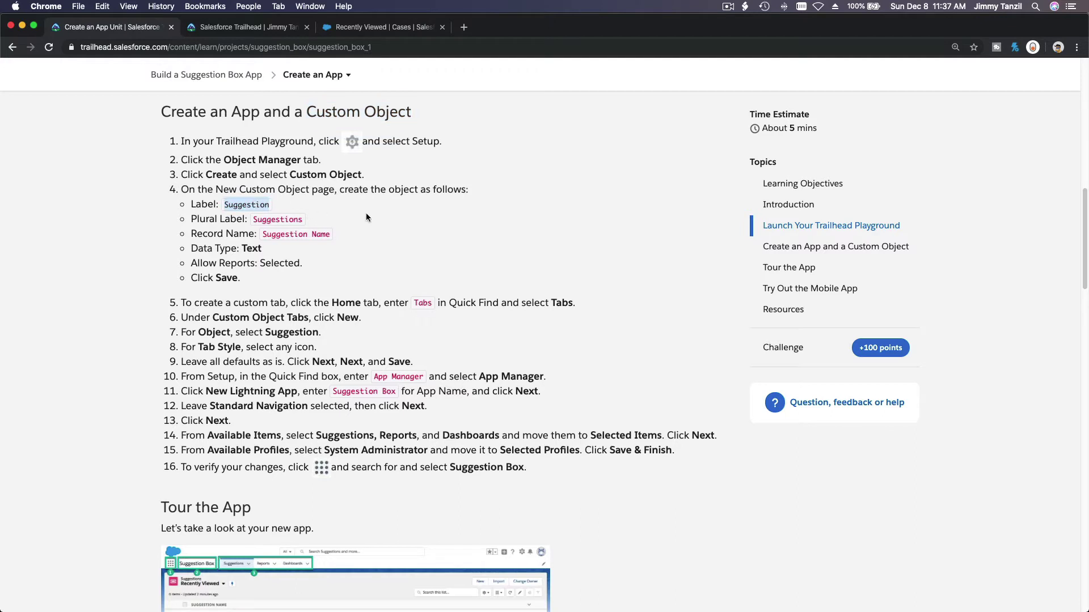
# - Open the playground's Setup in a new tab and start a new custom object from the Object Manager
pyautogui.click(350, 29)
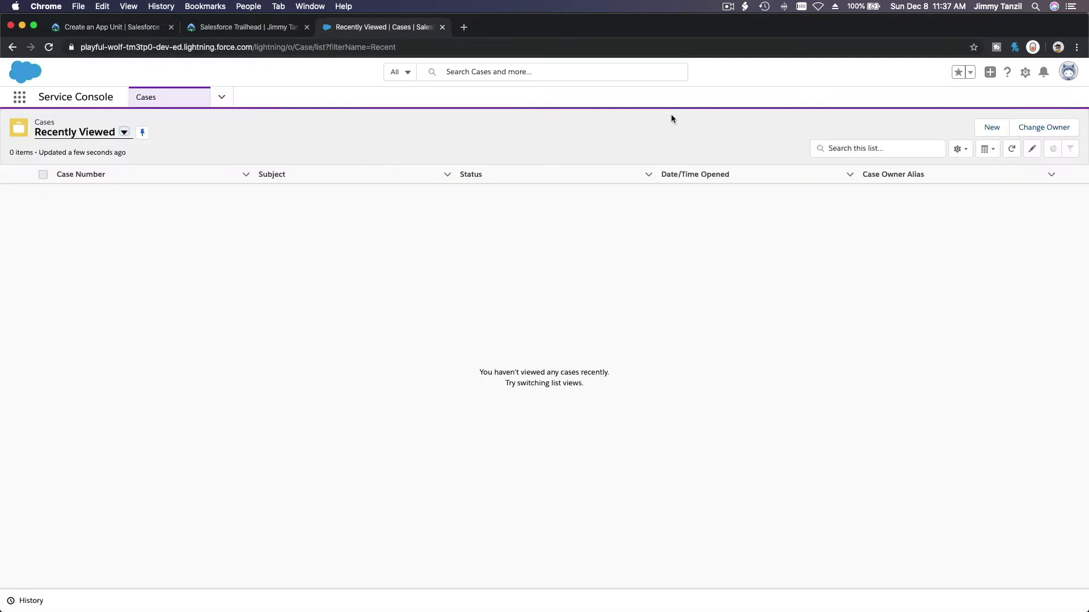
pyautogui.click(1025, 78)
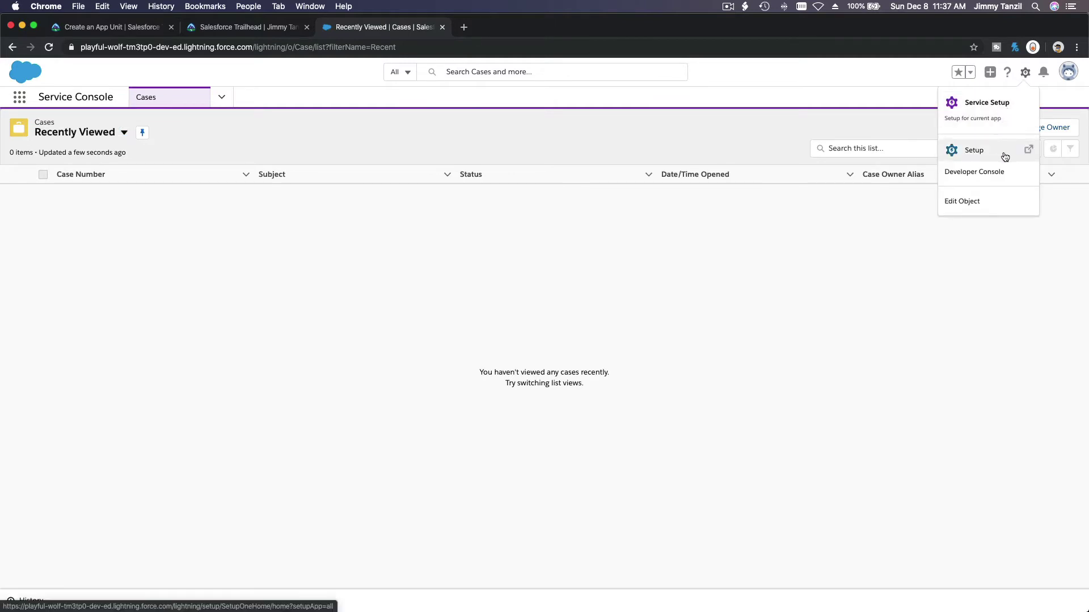
pyautogui.click(1028, 150)
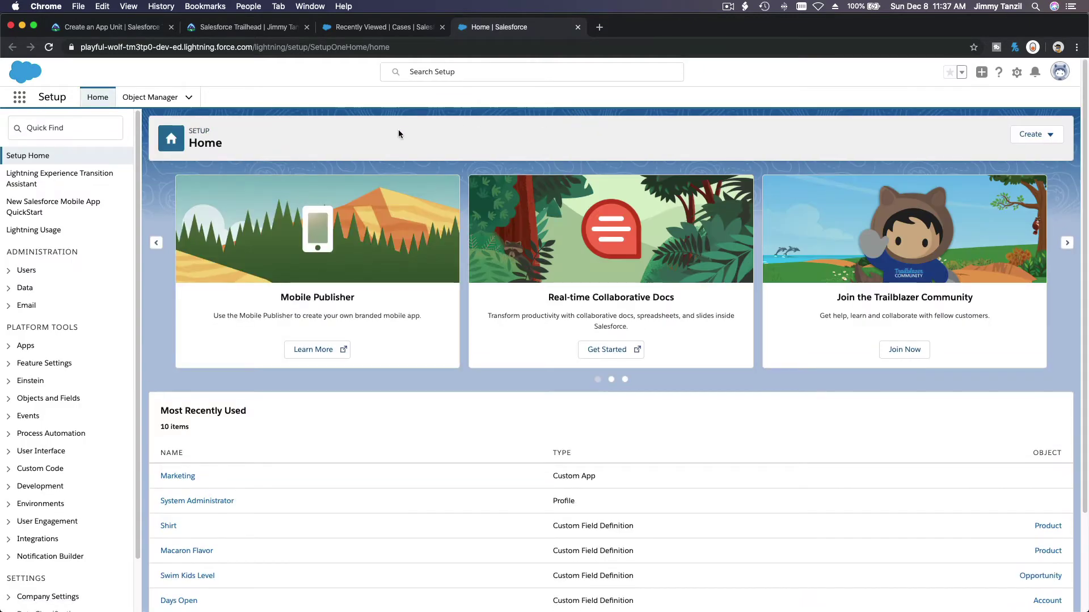
pyautogui.click(150, 97)
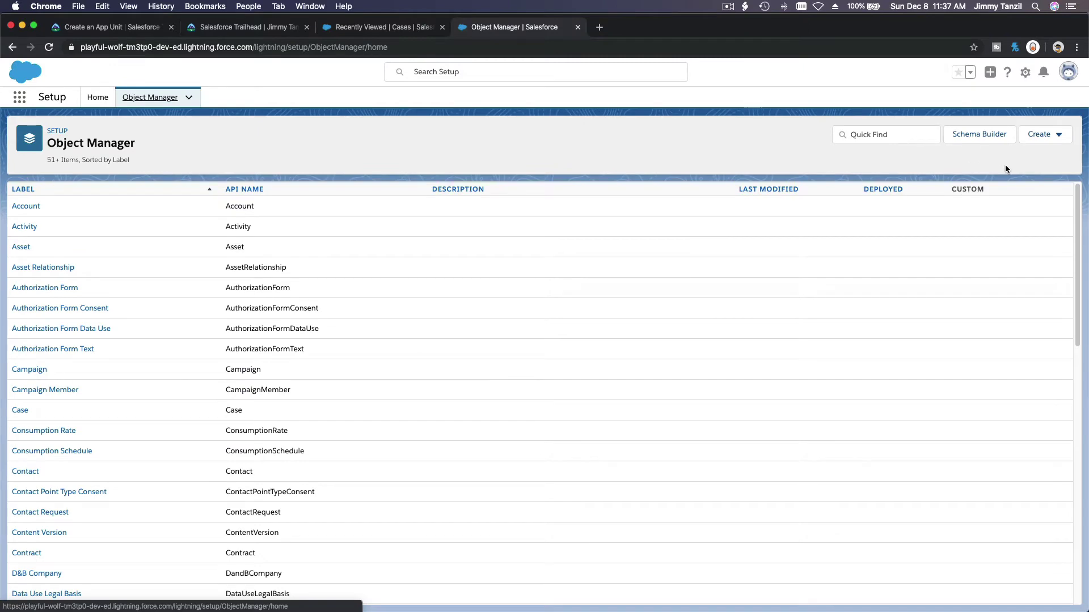
pyautogui.click(1045, 143)
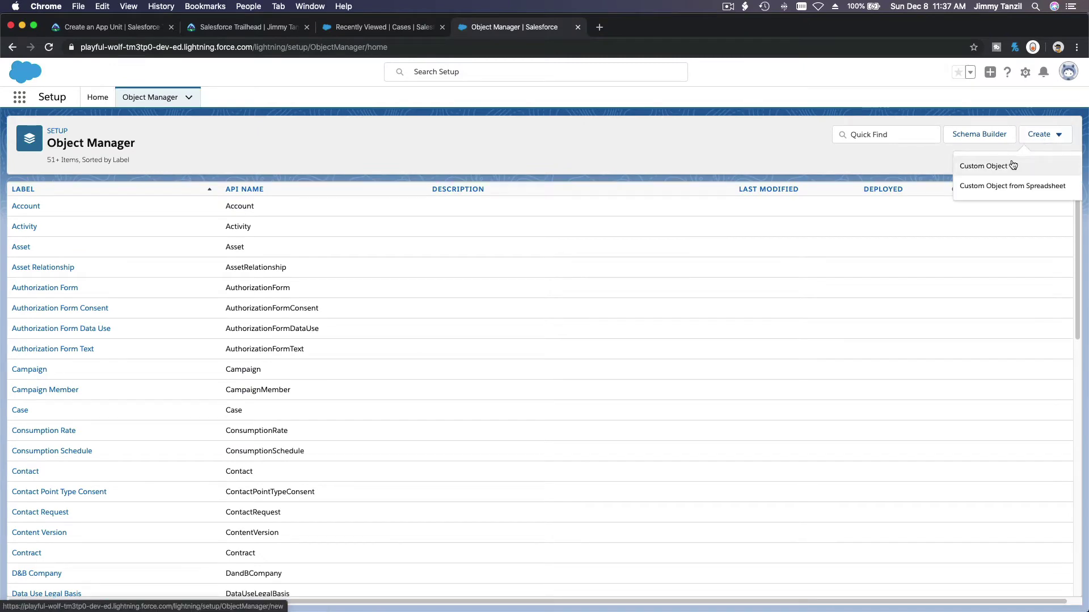
pyautogui.click(1035, 172)
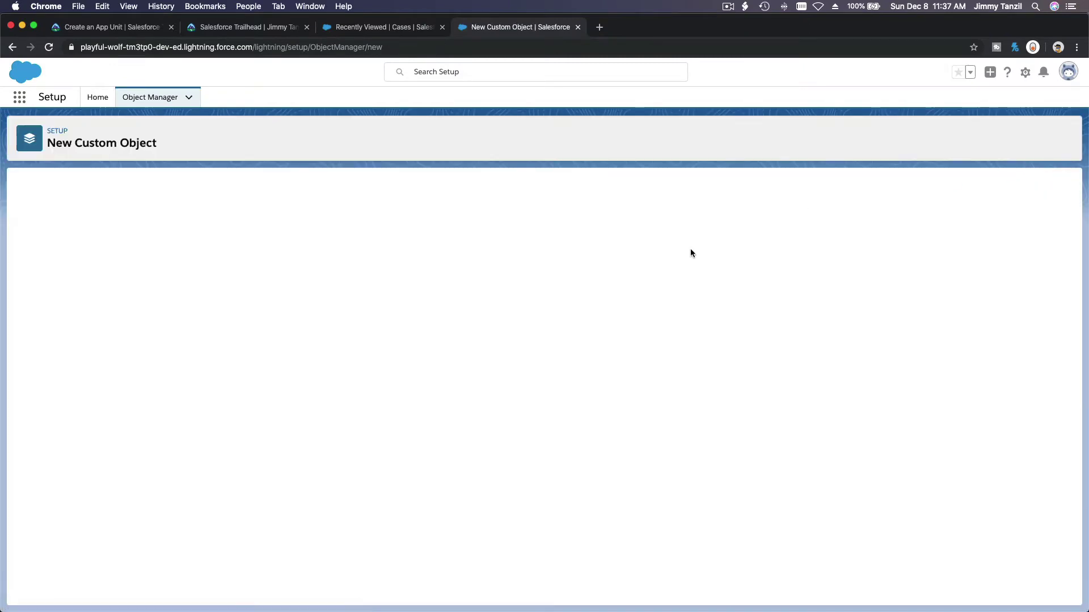
# - Set the custom object's label to Suggestion and its plural label to Suggestions
pyautogui.write('Sy')
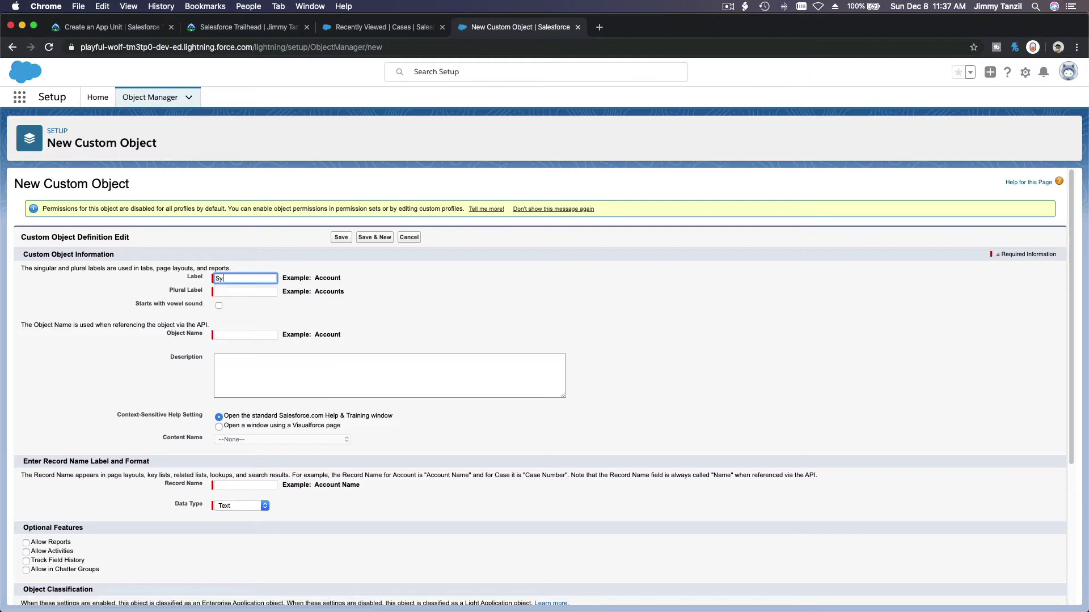
pyautogui.press('BackSpace')
pyautogui.press('BackSpace')
pyautogui.press('BackSpace')
pyautogui.write('uggestion')
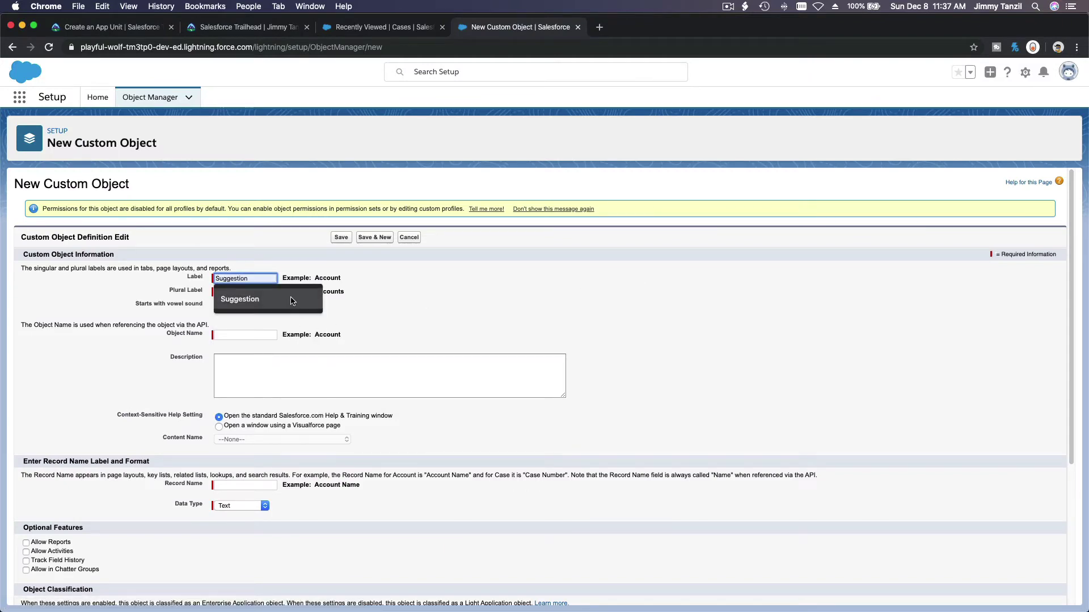
pyautogui.click(291, 297)
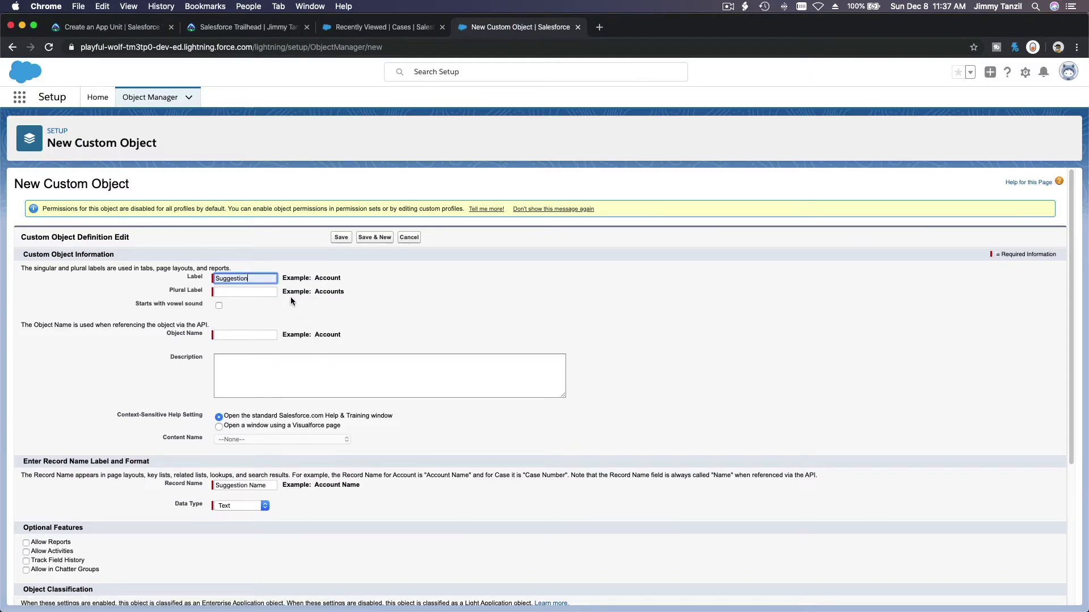
pyautogui.press('Tab')
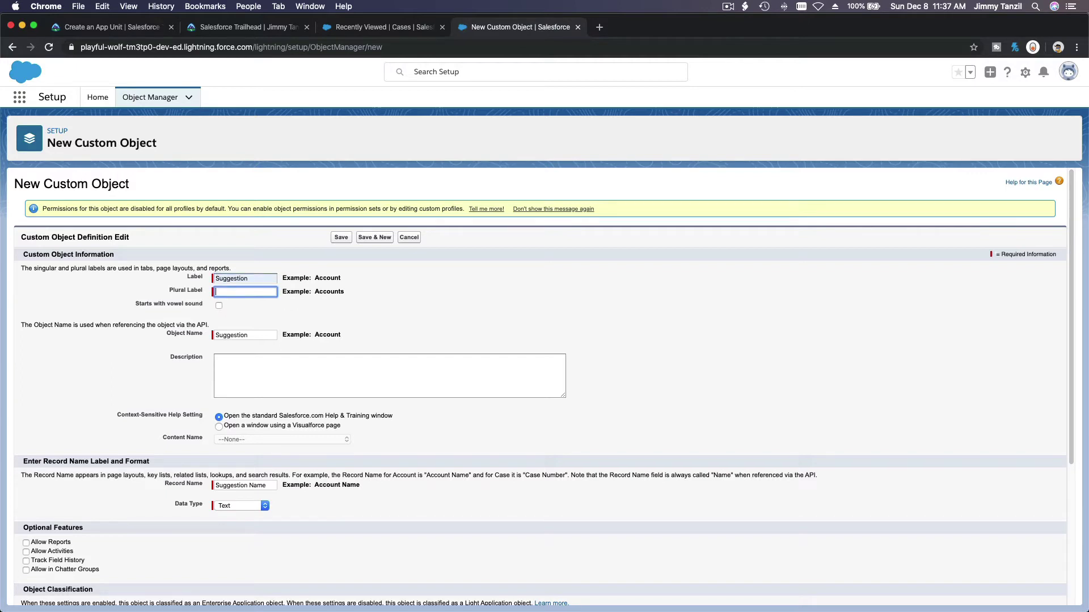
pyautogui.write('Suggestions')
pyautogui.click(270, 310)
# - Enable Allow Reports and the option to launch the New Custom Tab Wizard, and save the custom object
pyautogui.scroll(-1, 326, 311)
pyautogui.scroll(-5, 326, 313)
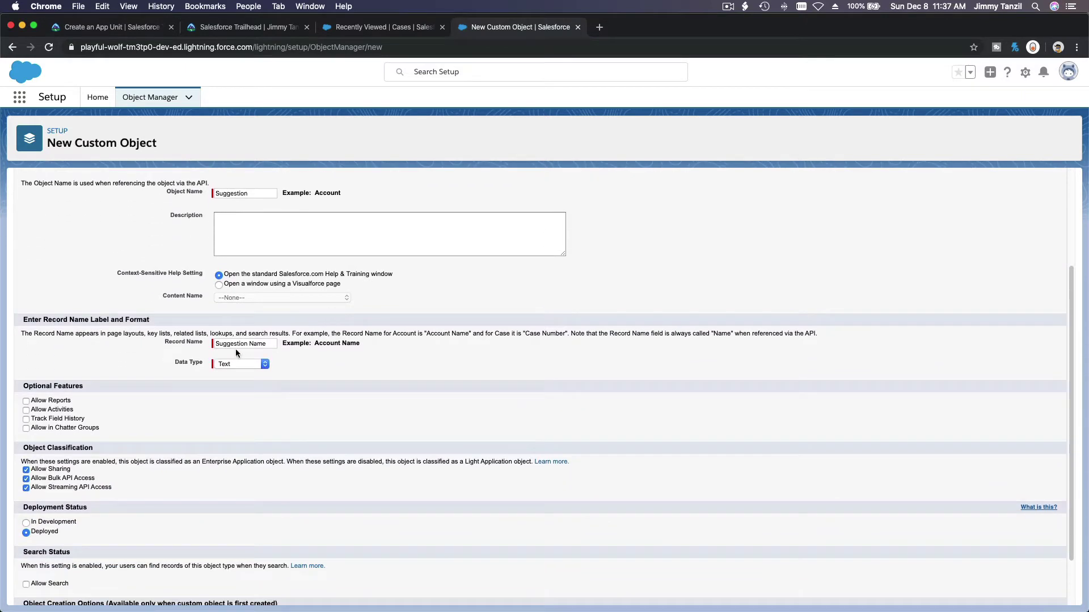
pyautogui.scroll(-3, 229, 344)
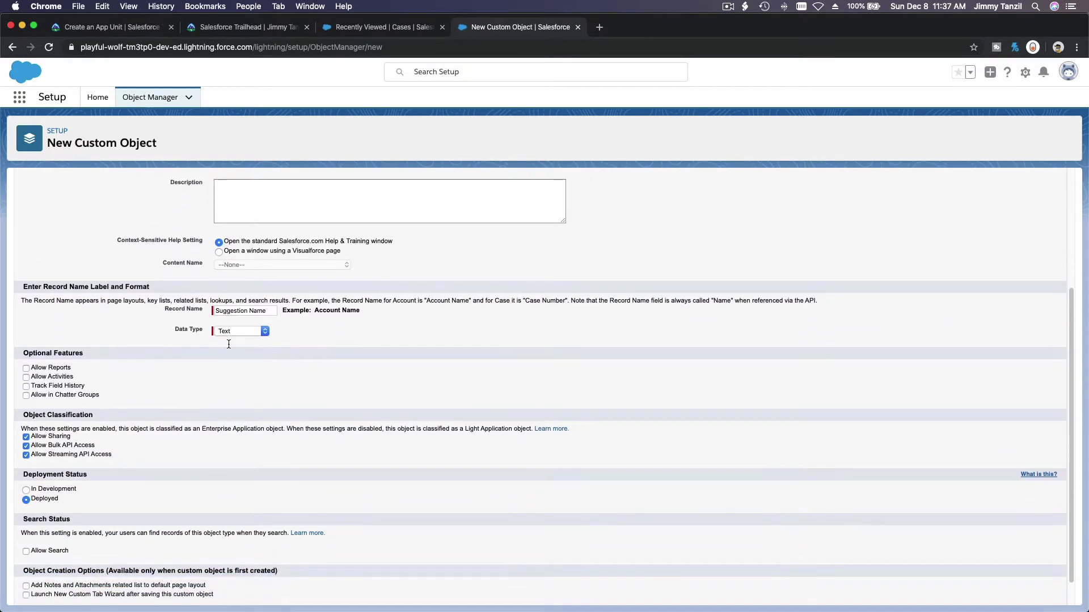
pyautogui.click(61, 338)
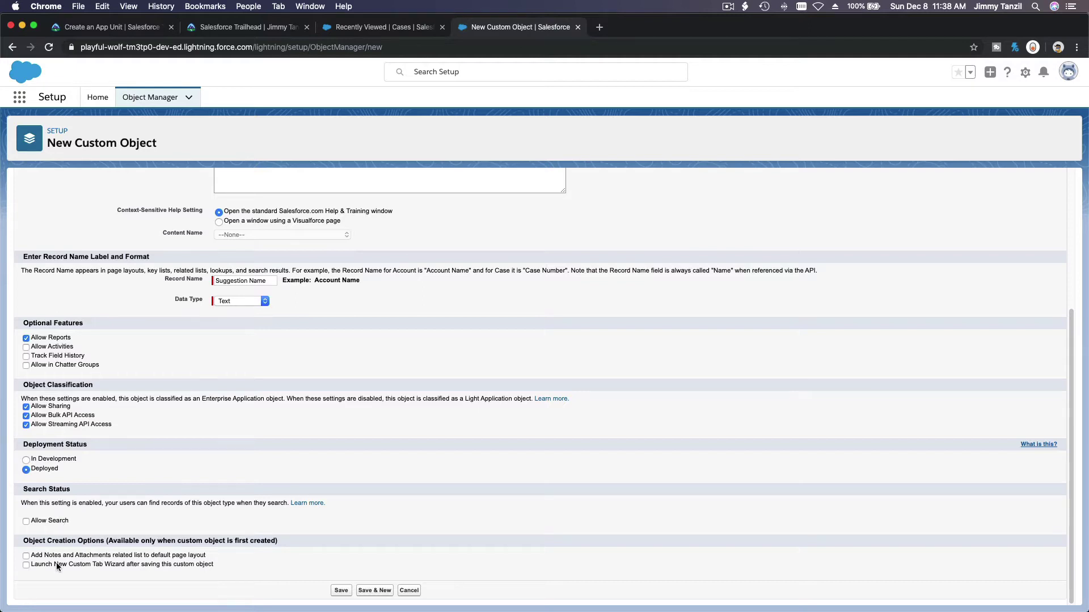
pyautogui.click(336, 591)
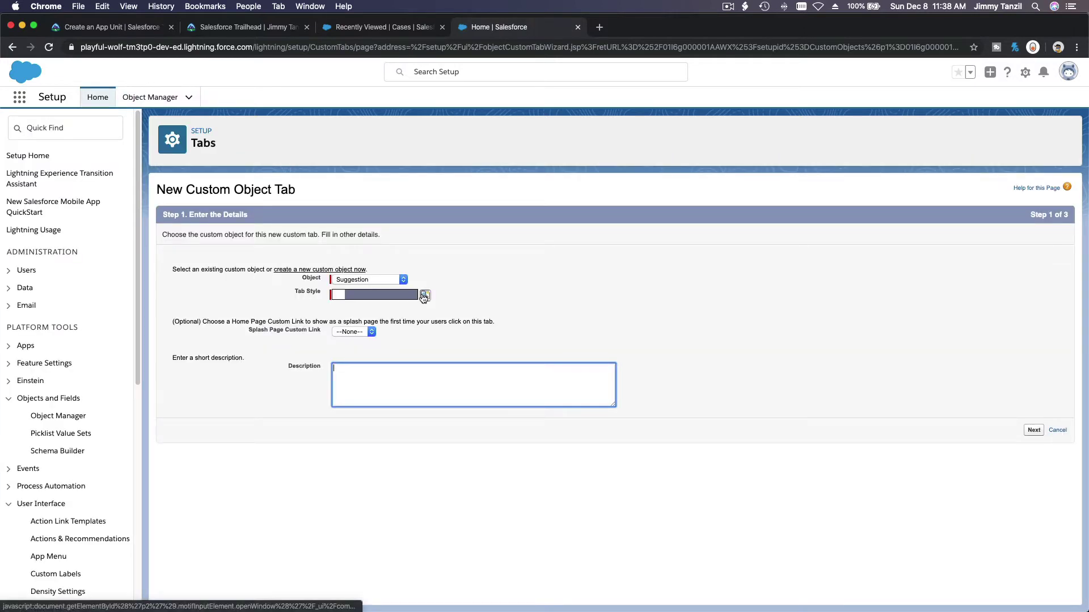
# - Choose the Form tab style for the Suggestion custom object tab and continue to the profile visibility settings
pyautogui.click(424, 296)
pyautogui.moveTo(350, 311); pyautogui.dragTo(637, 185)
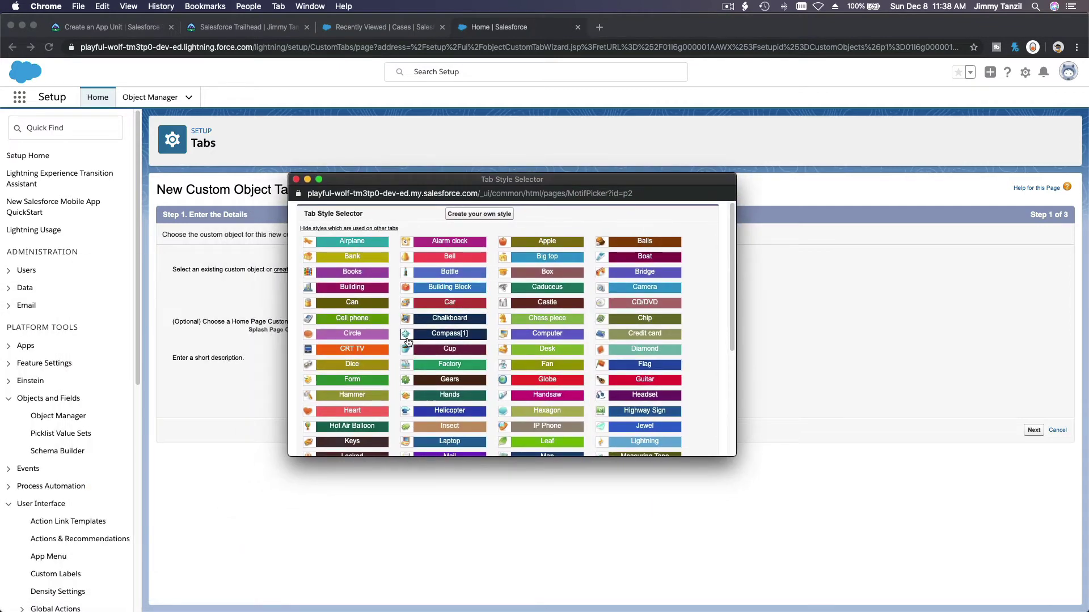
pyautogui.click(374, 380)
pyautogui.click(443, 396)
pyautogui.click(1034, 430)
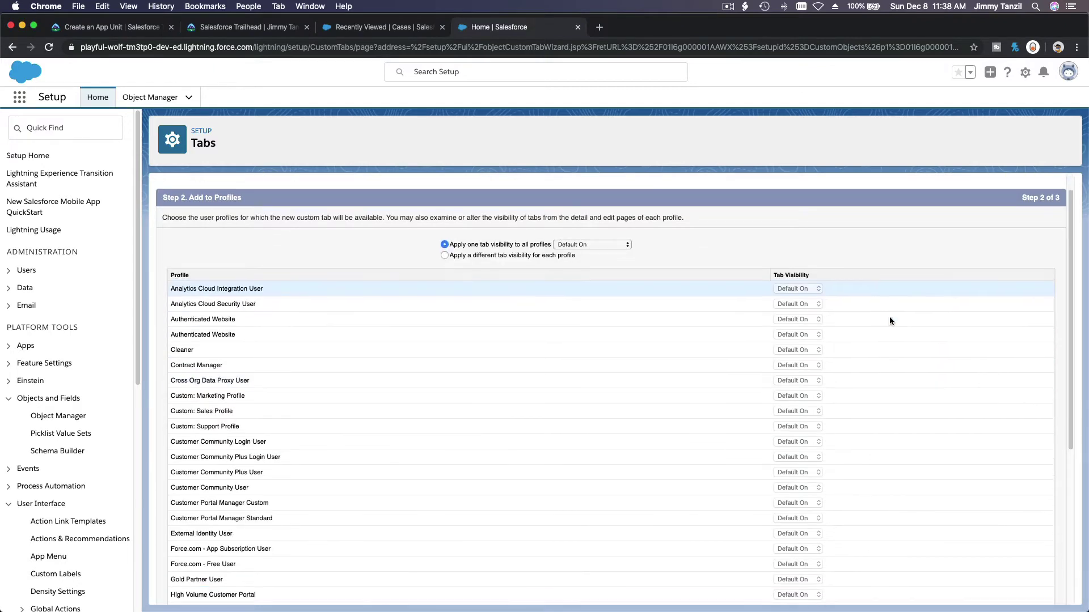
# - Keep the default profile visibility and custom app assignments for the new tab and save it
pyautogui.scroll(-5, 889, 317)
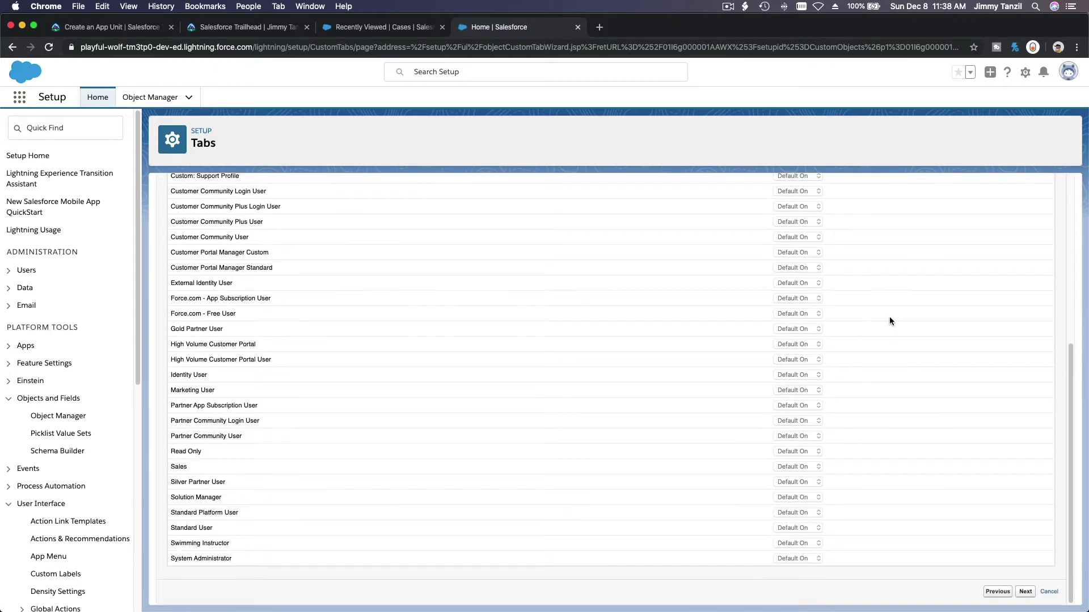
pyautogui.click(1025, 592)
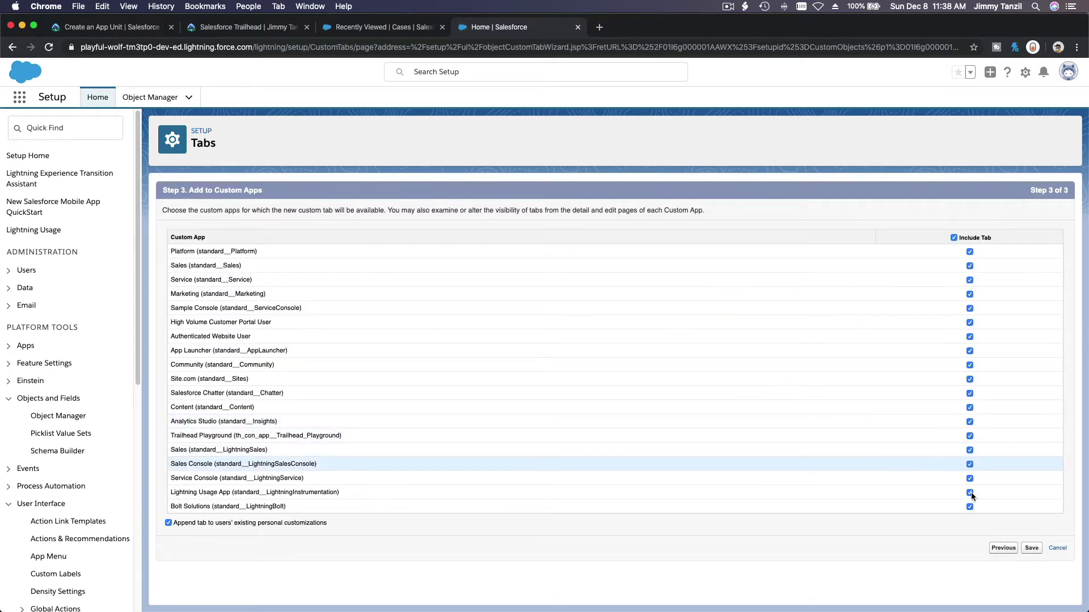
pyautogui.click(1032, 548)
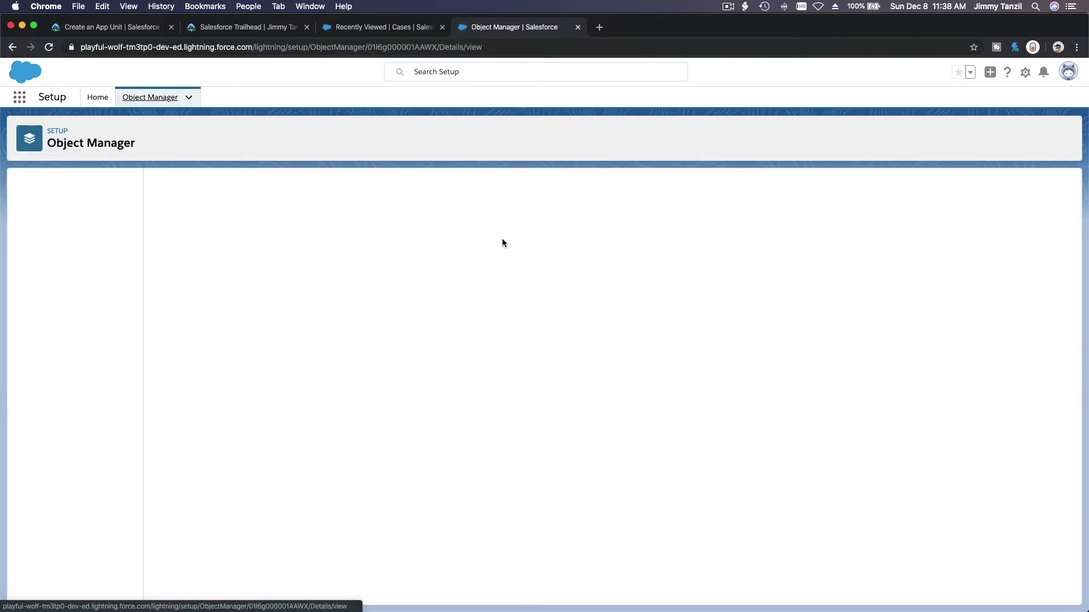
# - Return to the Trailhead unit and review the instructions for opening App Manager and creating the new Lightning app
pyautogui.click(89, 27)
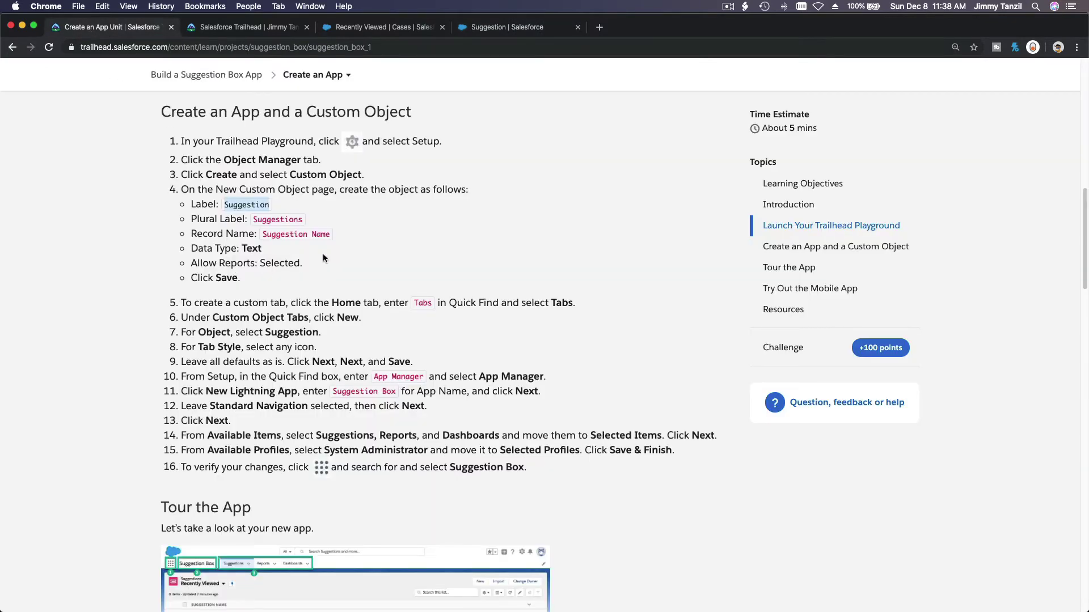
pyautogui.click(390, 255)
pyautogui.scroll(-1, 389, 258)
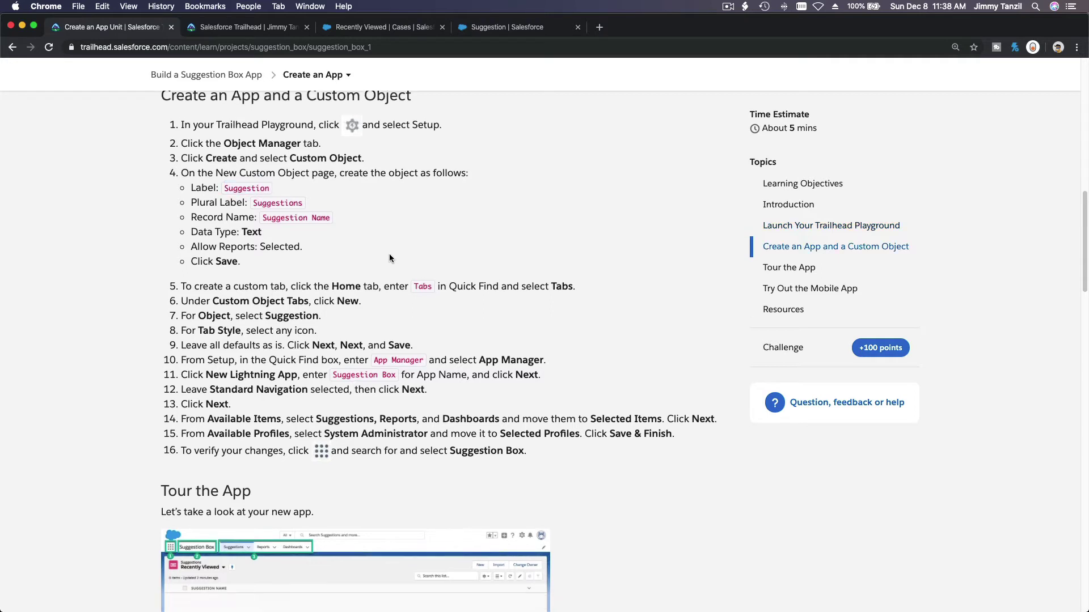
pyautogui.scroll(-3, 389, 258)
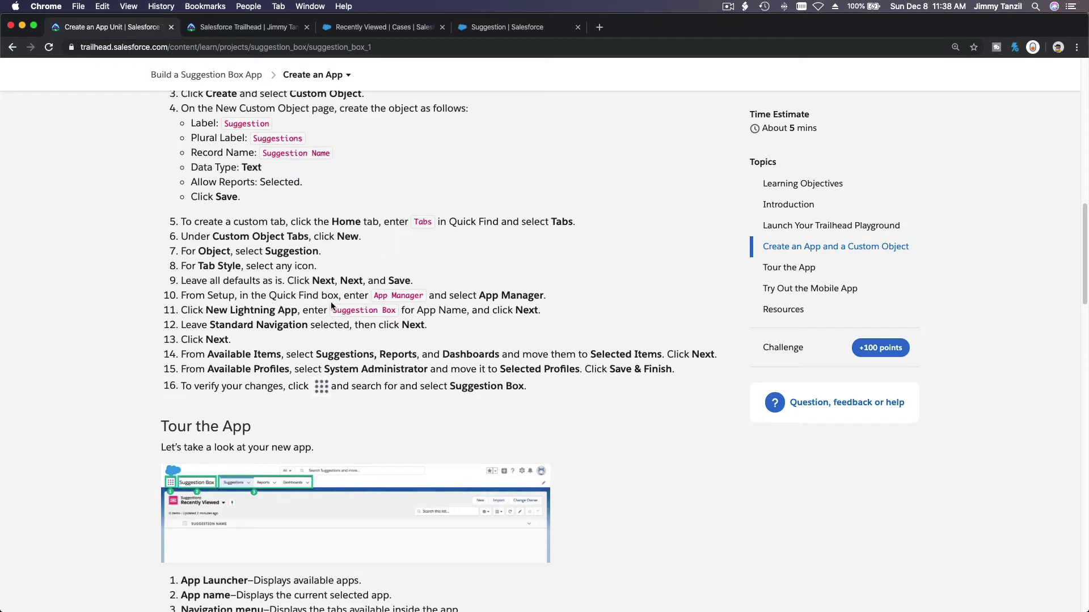
pyautogui.tripleClick(374, 296)
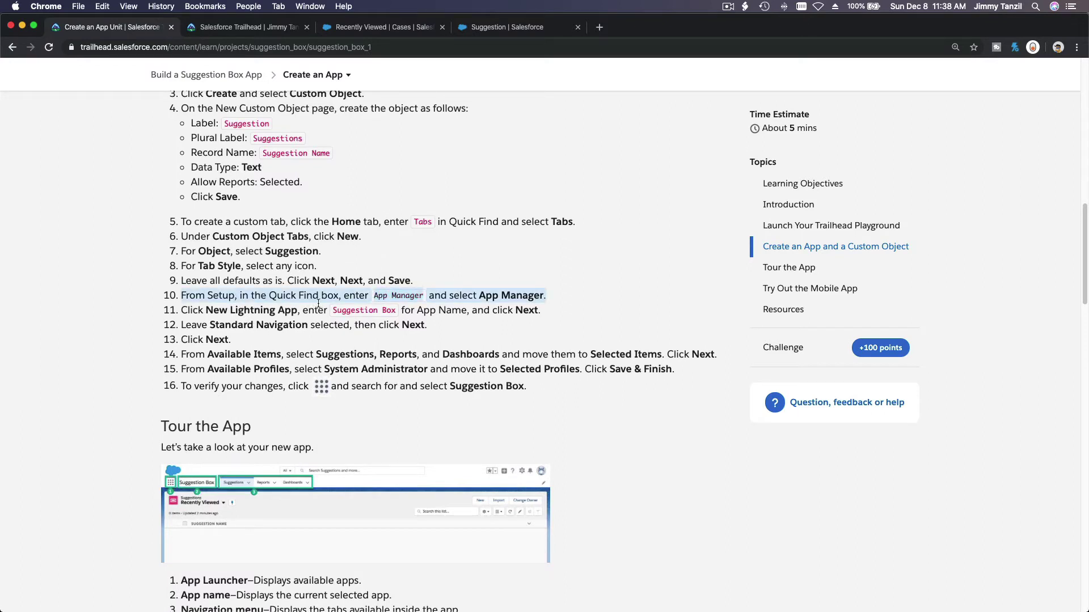
pyautogui.tripleClick(374, 313)
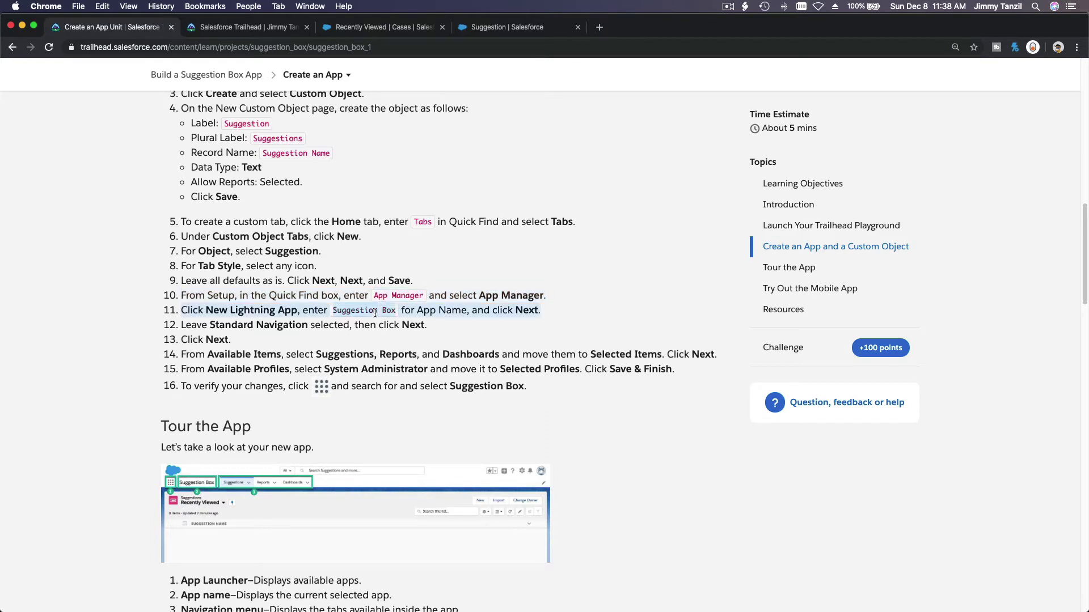
pyautogui.click(375, 313)
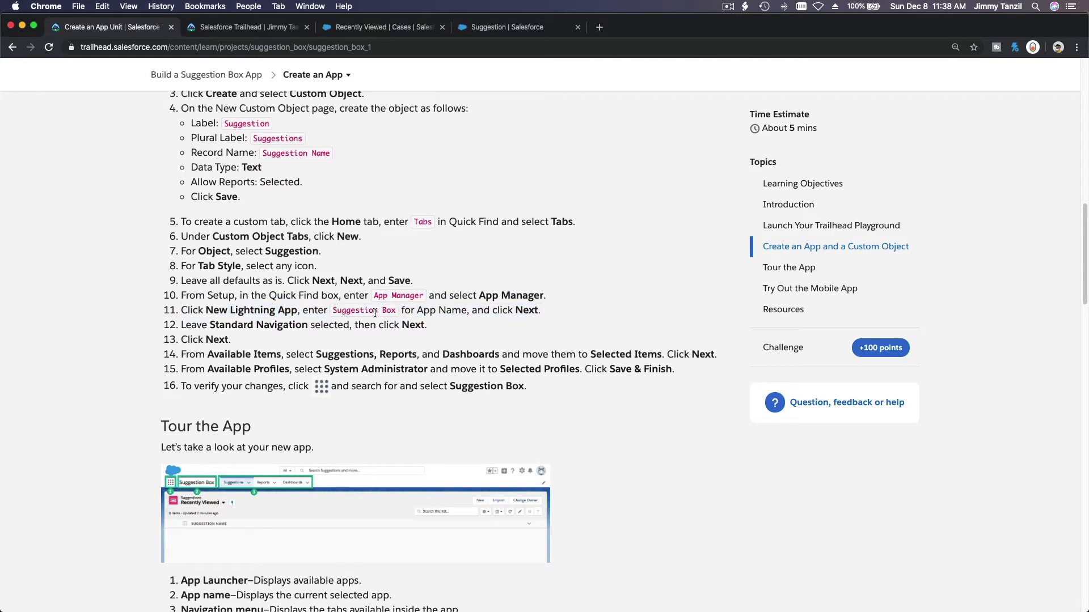
# - Switch back to the playground's Setup home, find App Manager with the search term App Man, and open it
pyautogui.click(486, 33)
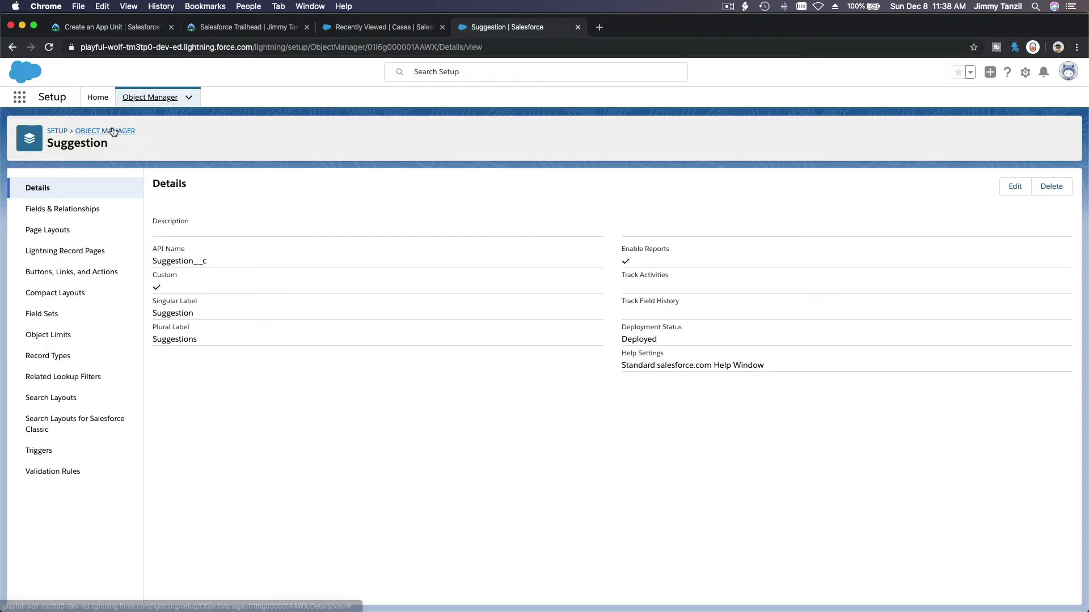
pyautogui.click(98, 97)
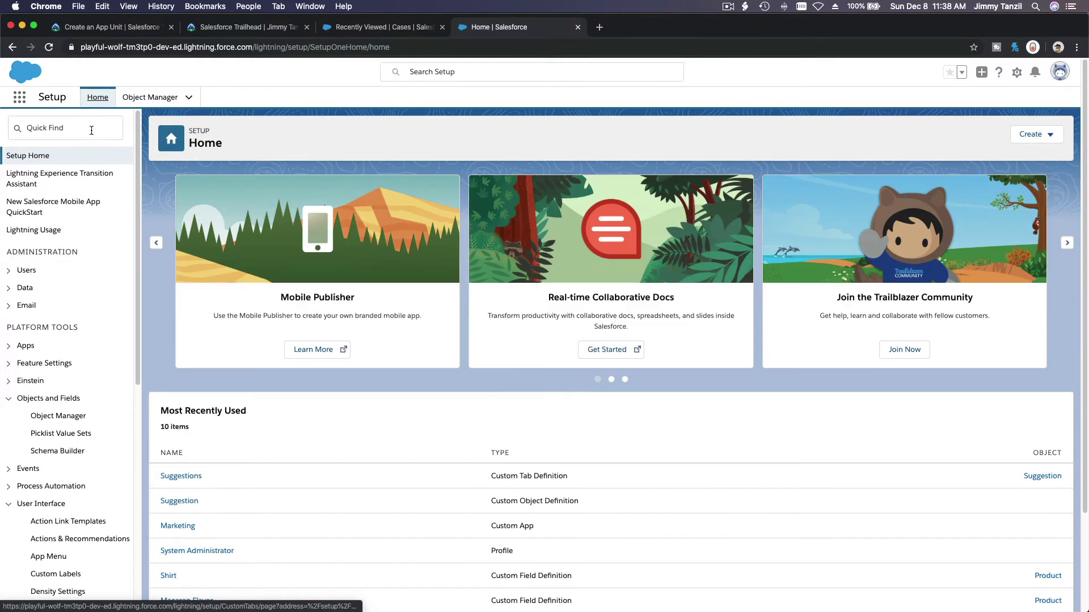
pyautogui.click(91, 130)
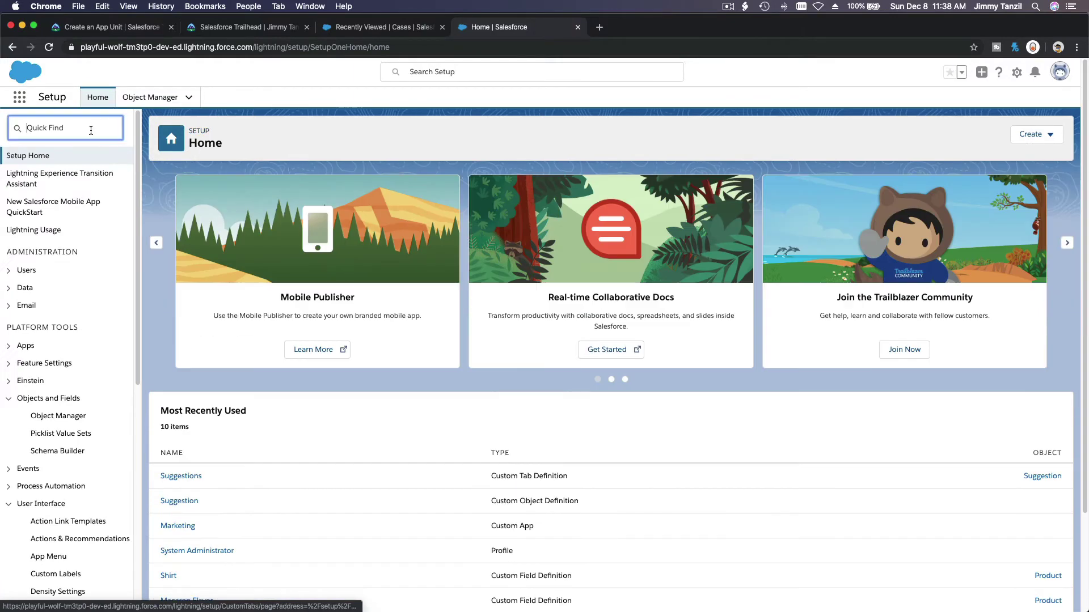
pyautogui.write('A')
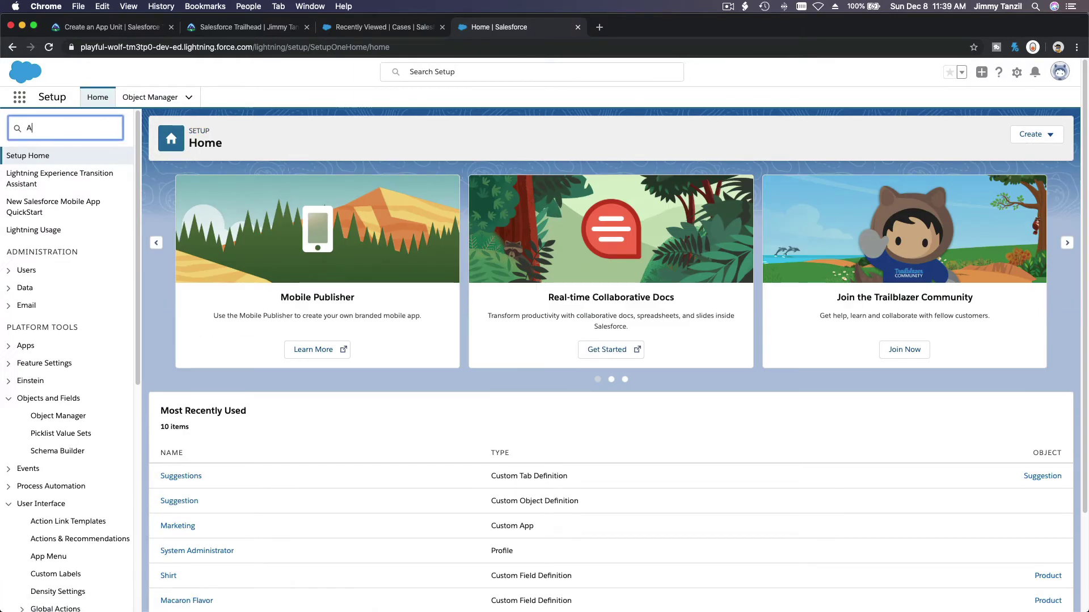
pyautogui.write('pp Man')
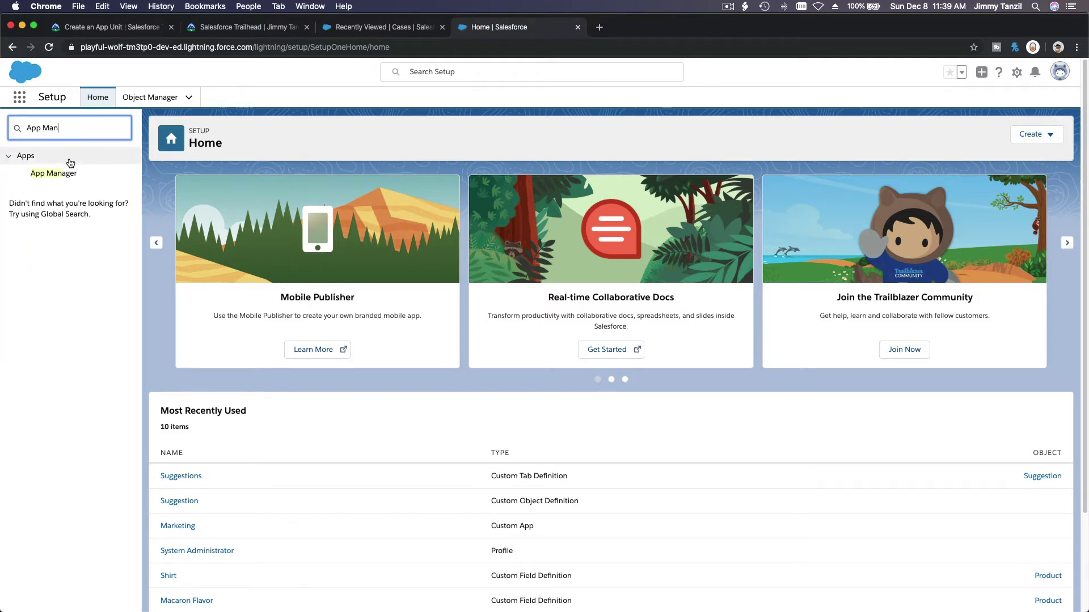
pyautogui.click(59, 176)
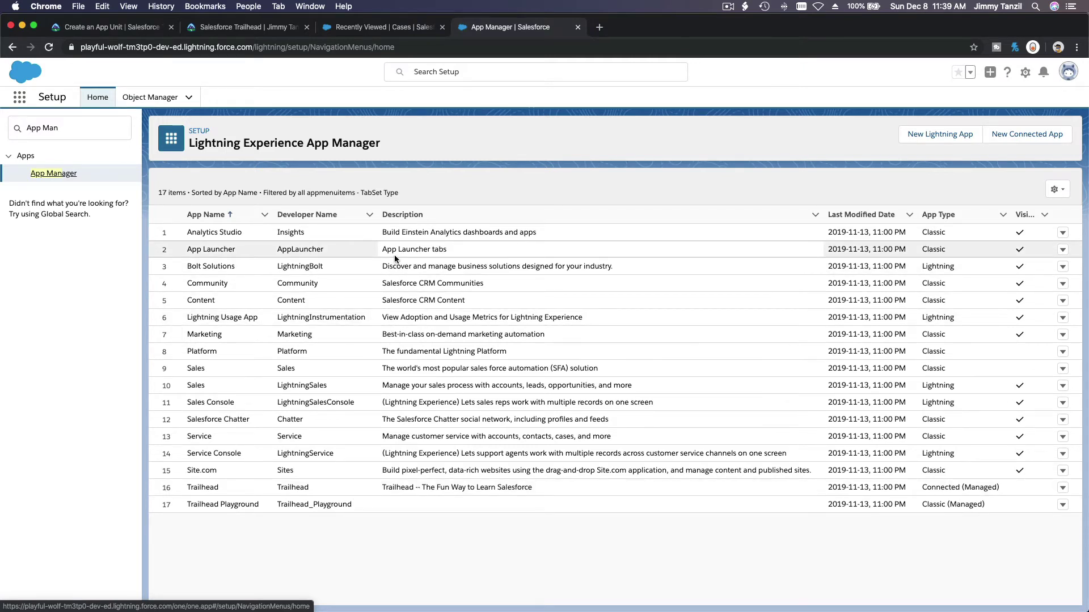
# - Start a new Lightning app named Suggestion Box, keeping the default branding, standard navigation and no utility items
pyautogui.click(941, 136)
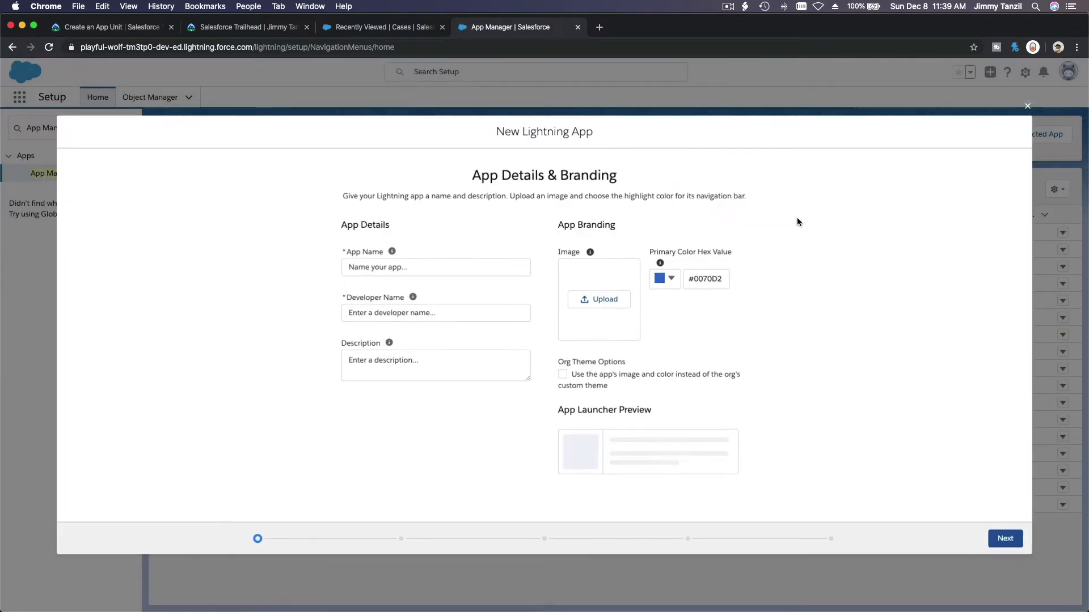
pyautogui.click(507, 267)
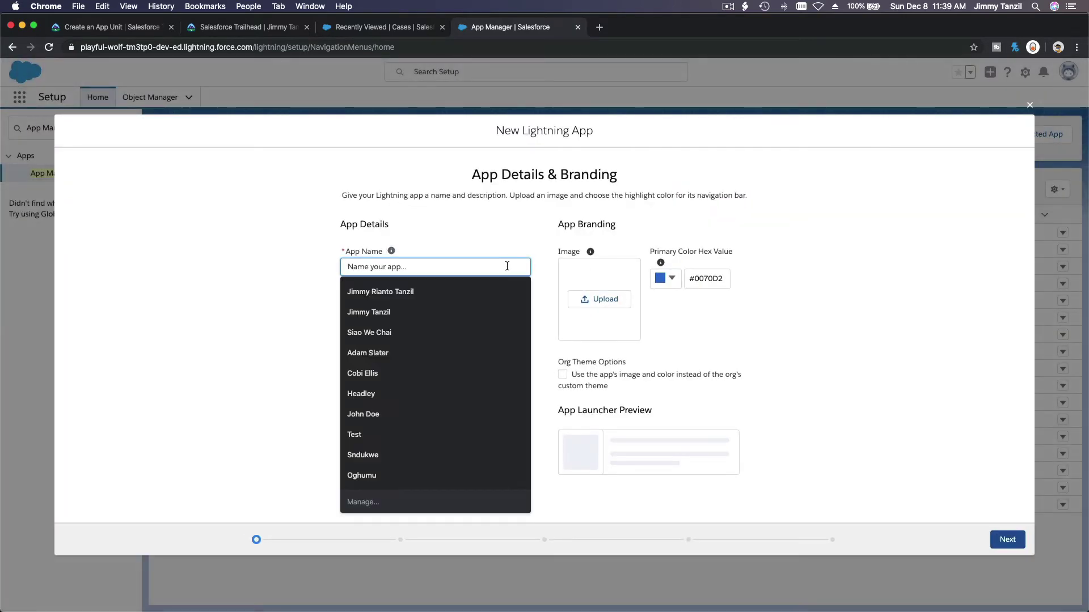
pyautogui.write('Suggestion Box')
pyautogui.press('Tab')
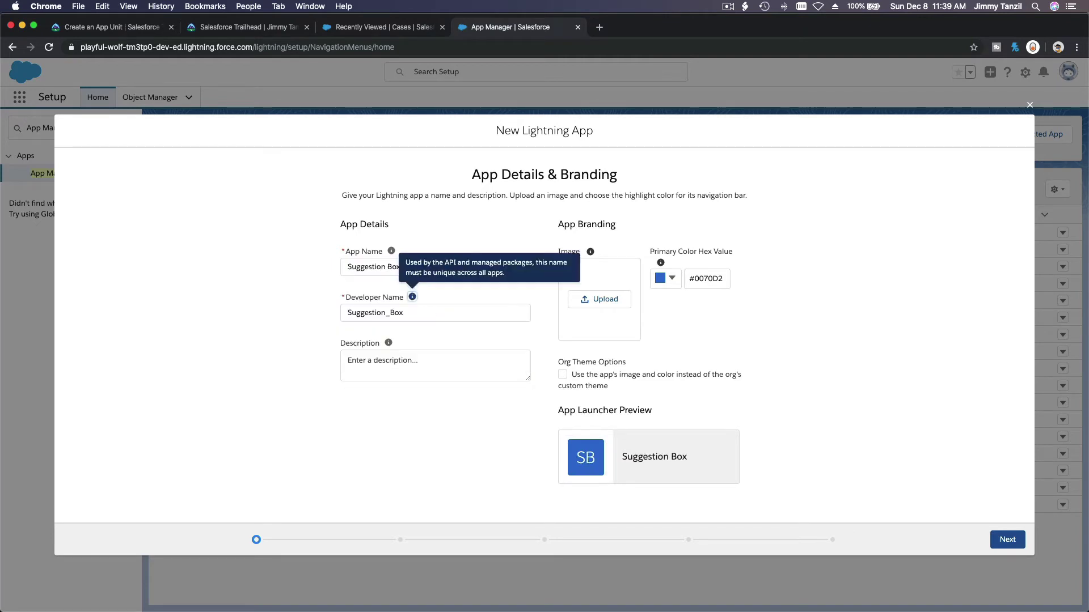
pyautogui.press('Tab')
pyautogui.click(489, 425)
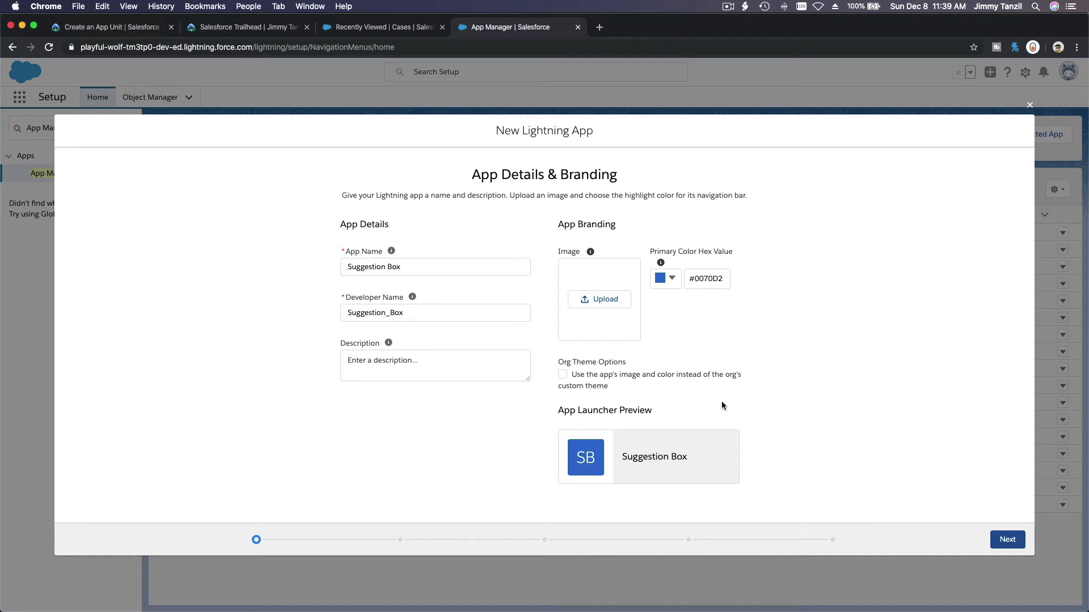
pyautogui.click(1012, 544)
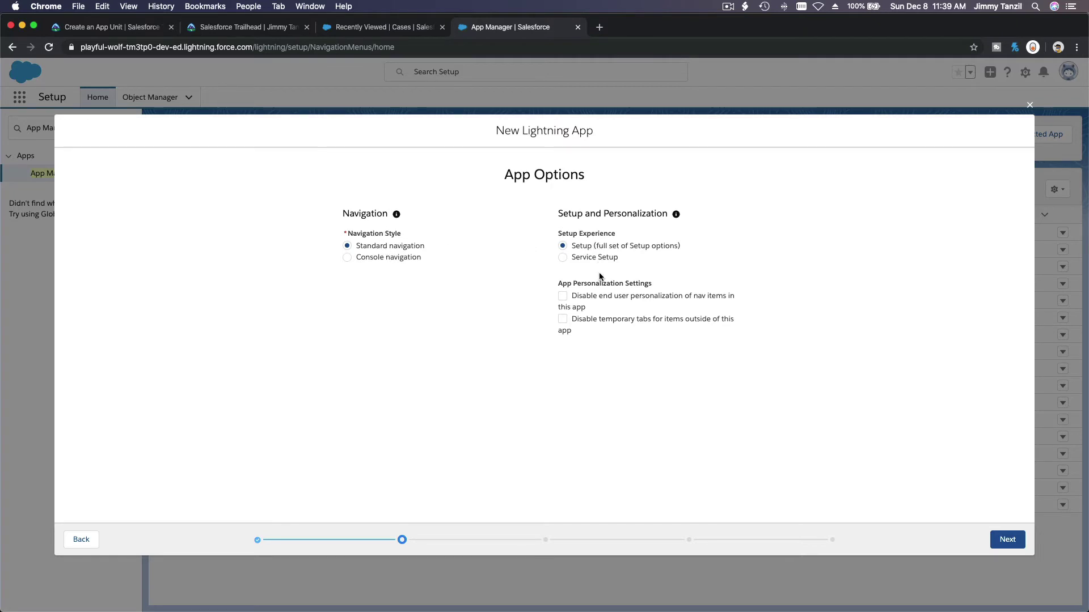
pyautogui.click(1009, 541)
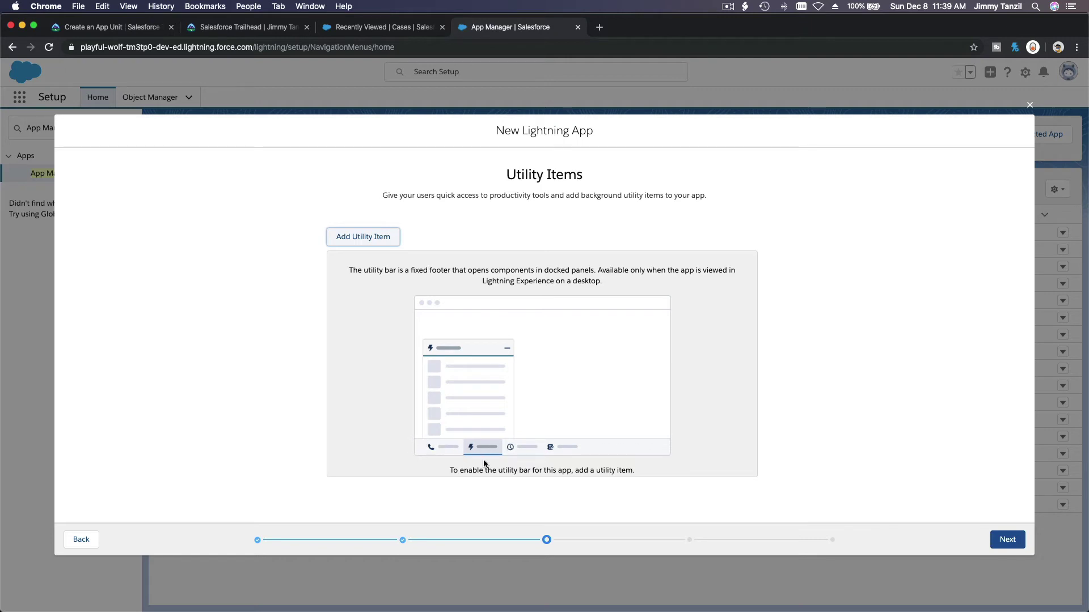
pyautogui.click(1009, 541)
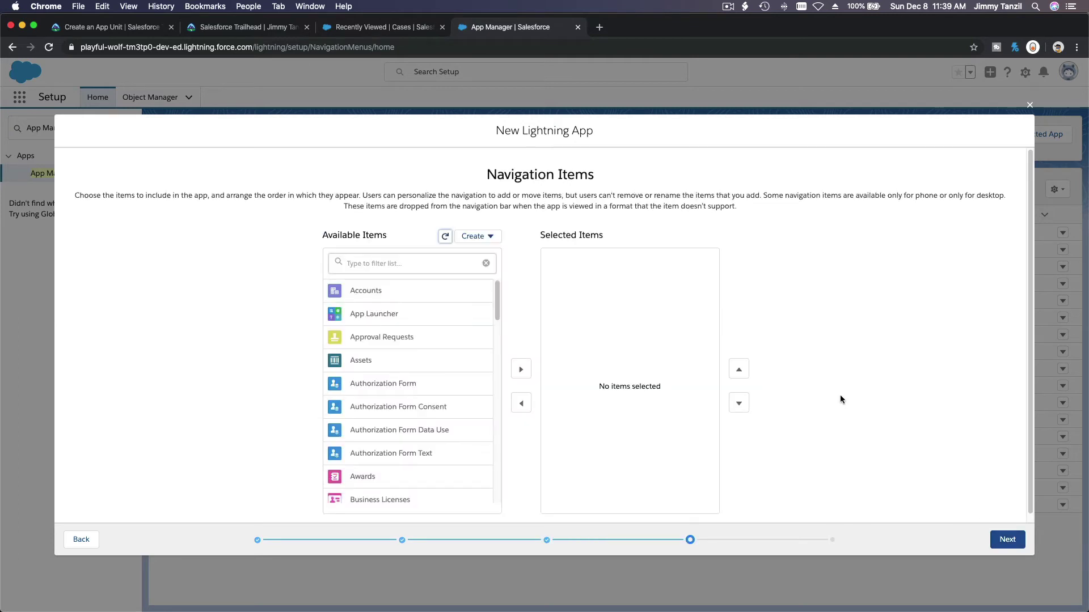
# - Add Suggestions and Reports to the app's selected navigation items
pyautogui.click(422, 264)
pyautogui.write('sugg')
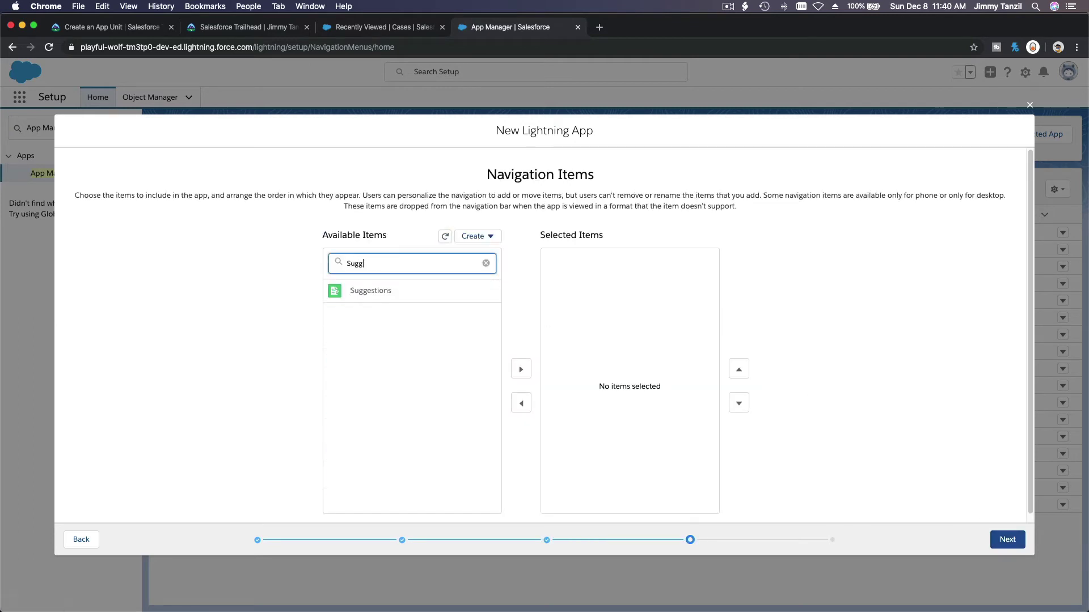
pyautogui.click(412, 294)
pyautogui.click(515, 372)
pyautogui.click(408, 255)
pyautogui.write('Reports')
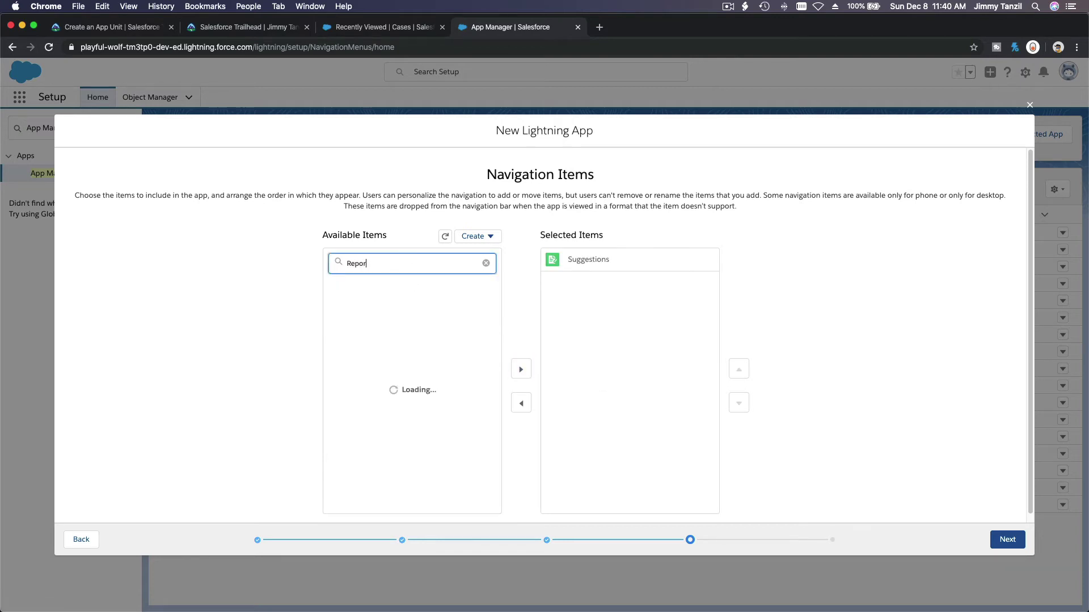
pyautogui.click(397, 300)
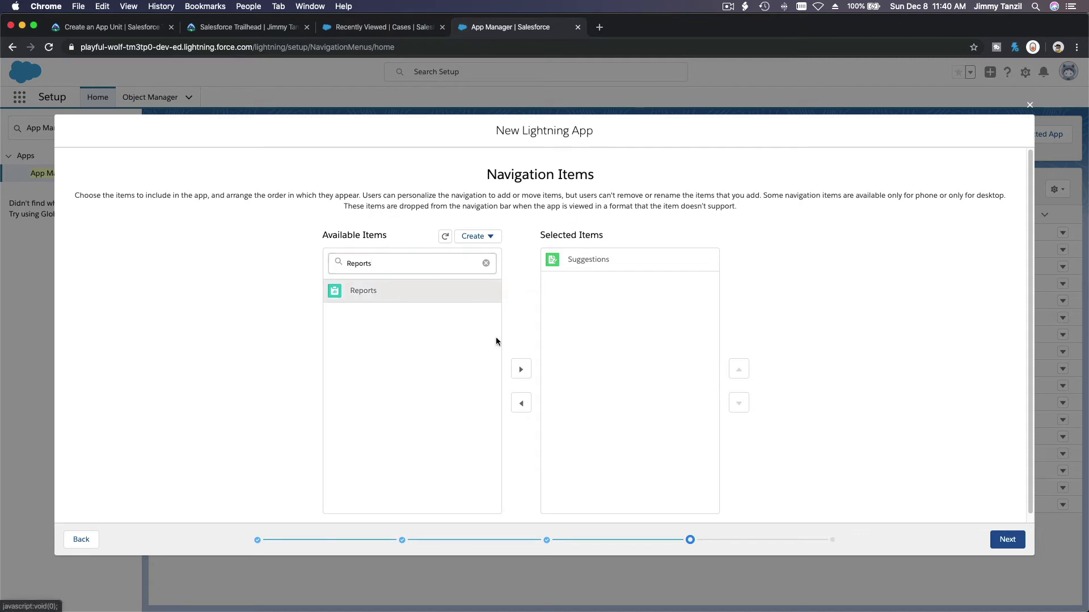
pyautogui.click(521, 369)
# - Add Dashboards to the app's selected navigation items
pyautogui.click(421, 266)
pyautogui.write('Dashboatrd')
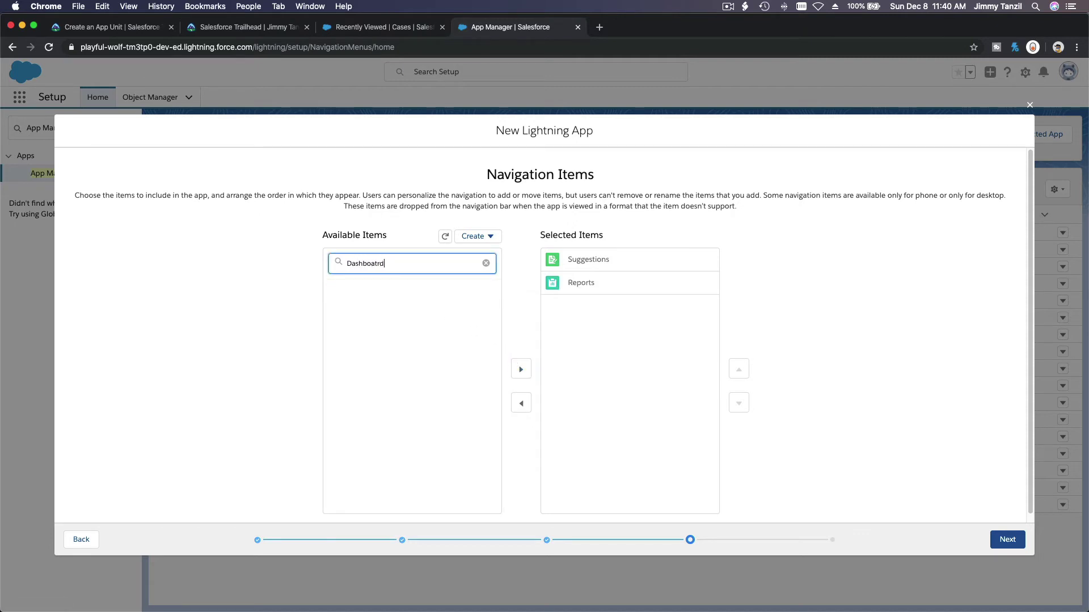
pyautogui.press('BackSpace')
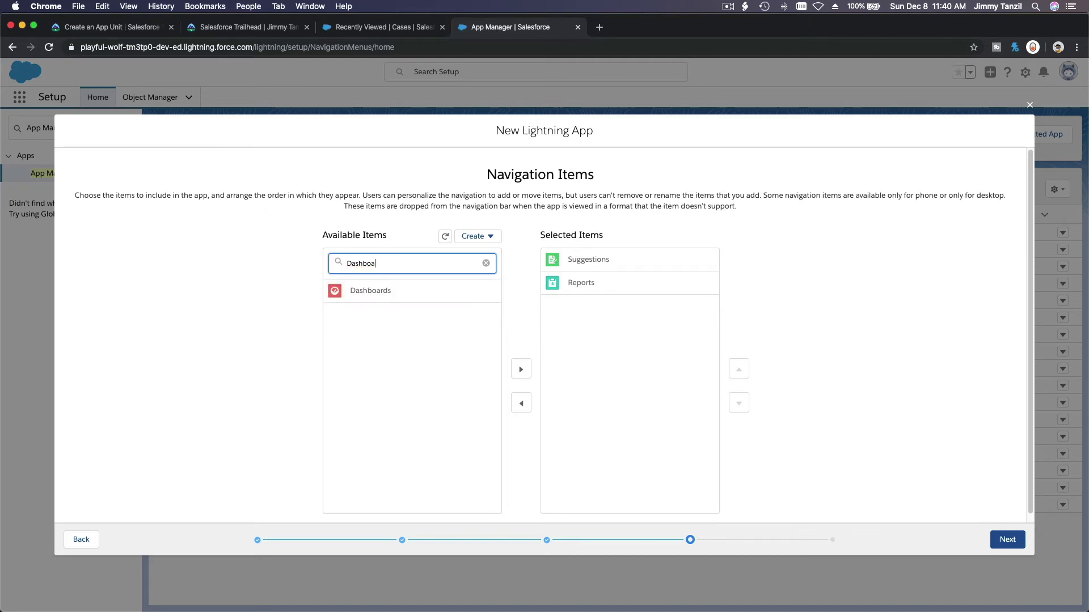
pyautogui.click(415, 296)
pyautogui.click(520, 370)
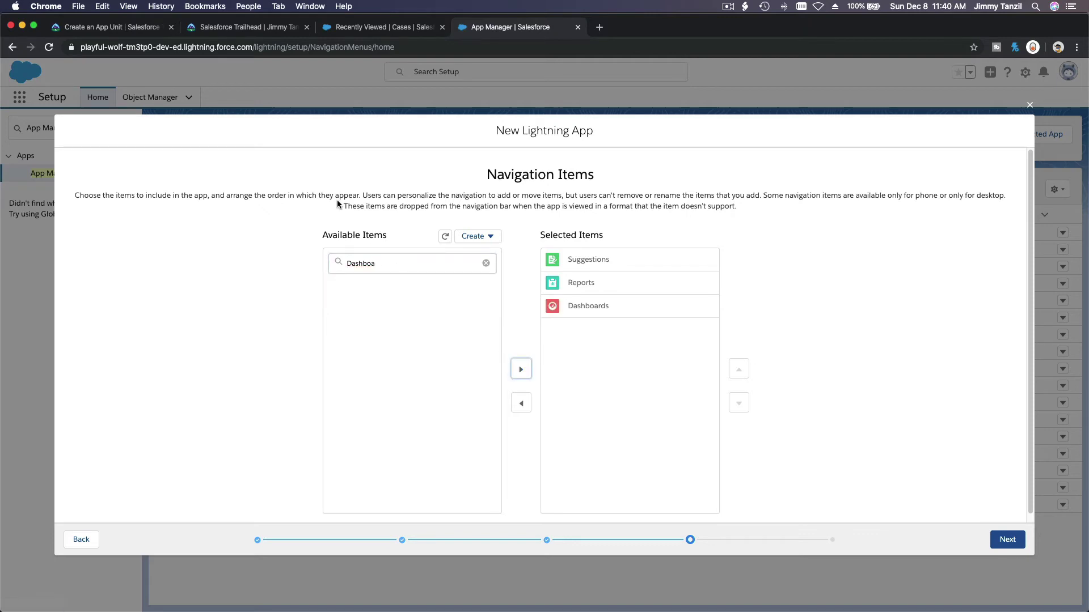
# - Return to the Trailhead unit and check the instructions on app navigation, available items and available profiles
pyautogui.click(121, 28)
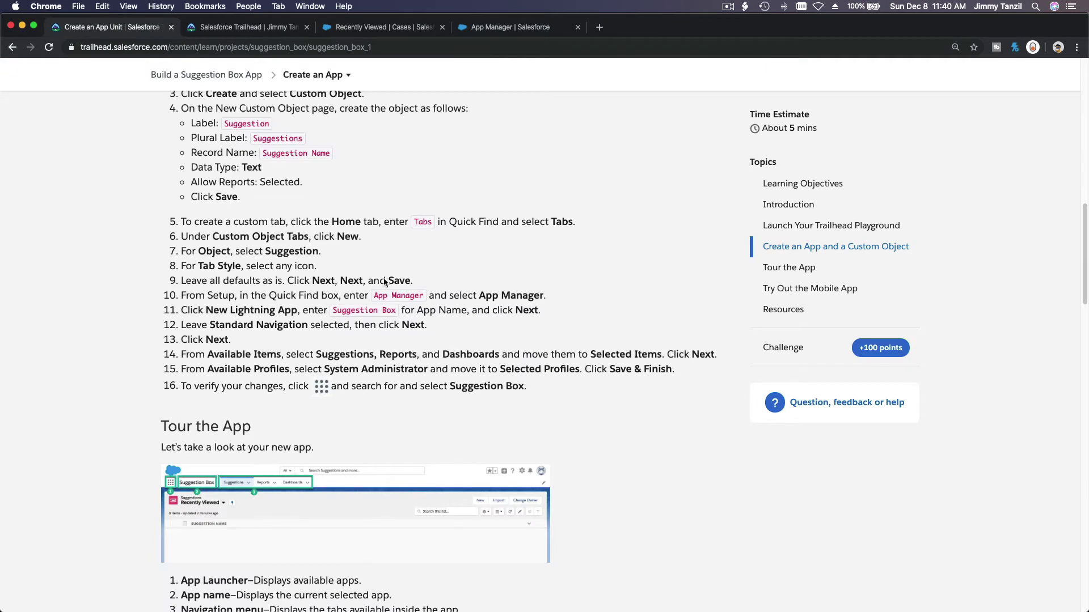
pyautogui.tripleClick(371, 312)
pyautogui.scroll(-1, 371, 312)
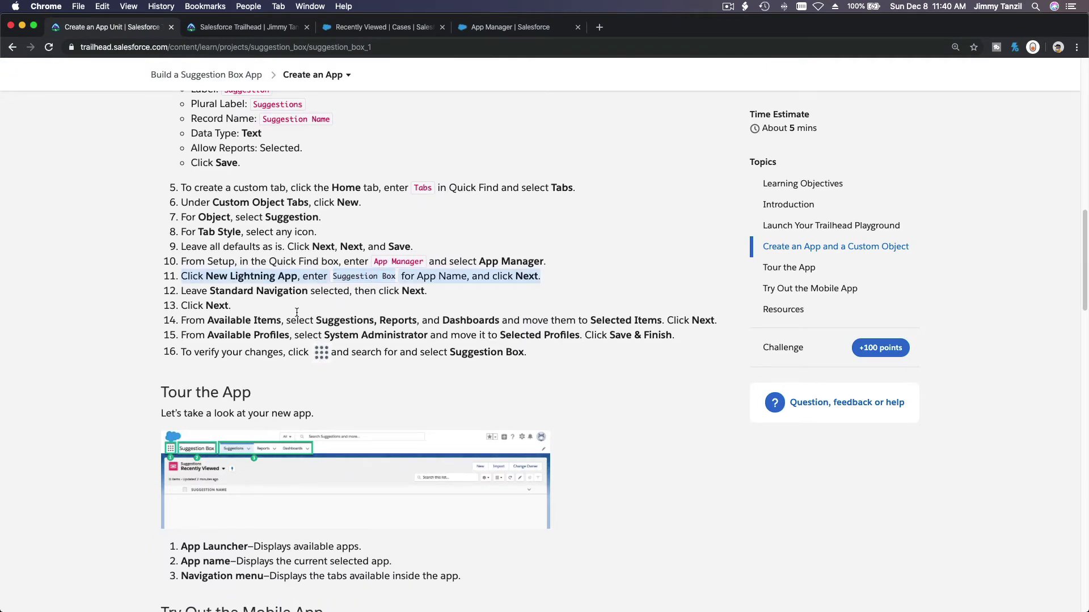
pyautogui.tripleClick(296, 292)
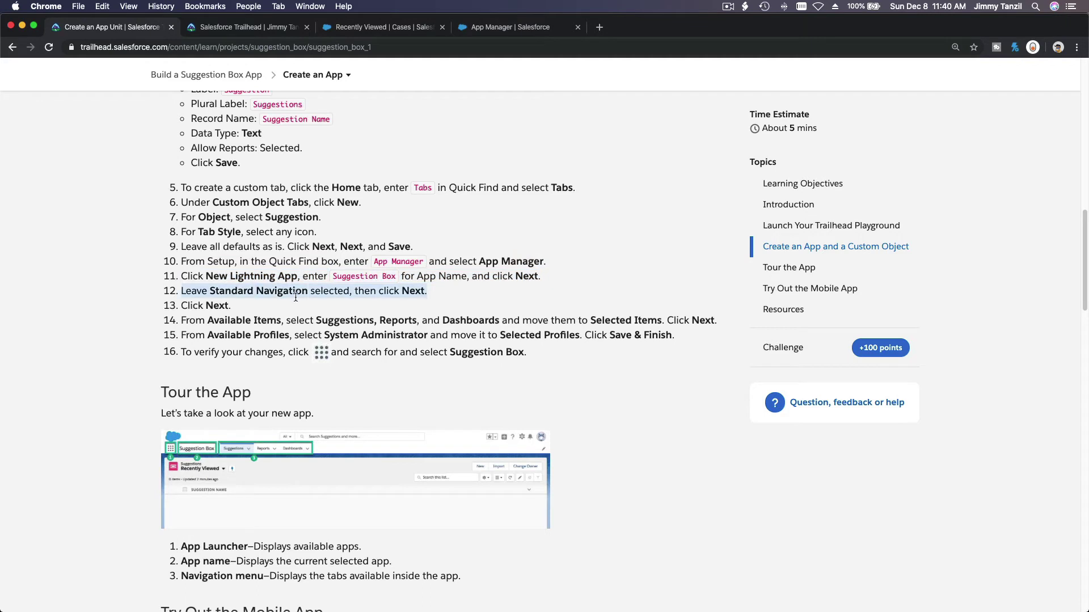
pyautogui.tripleClick(391, 323)
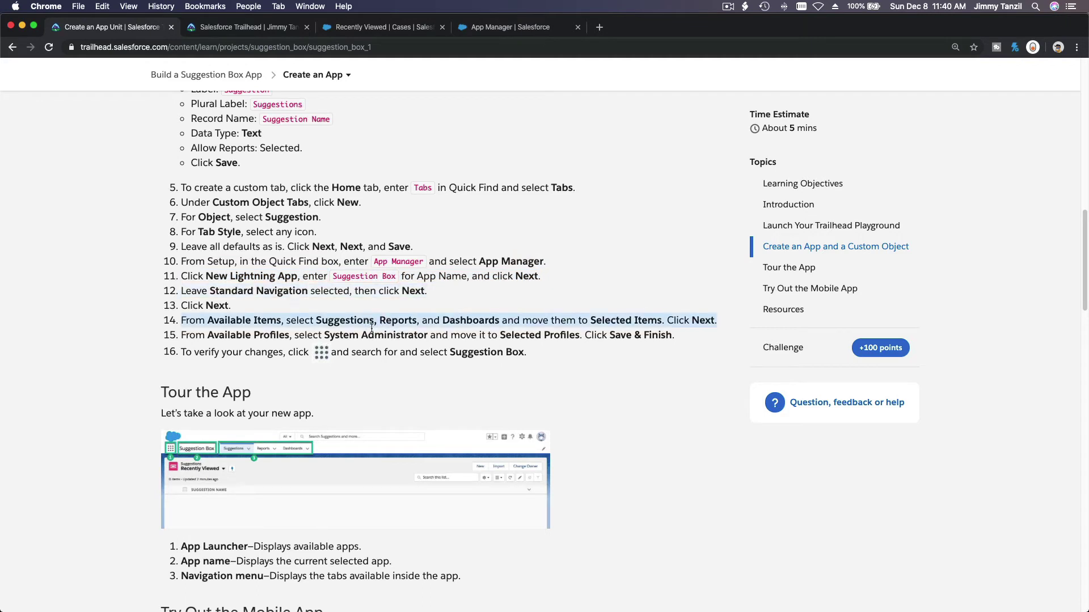
pyautogui.tripleClick(476, 332)
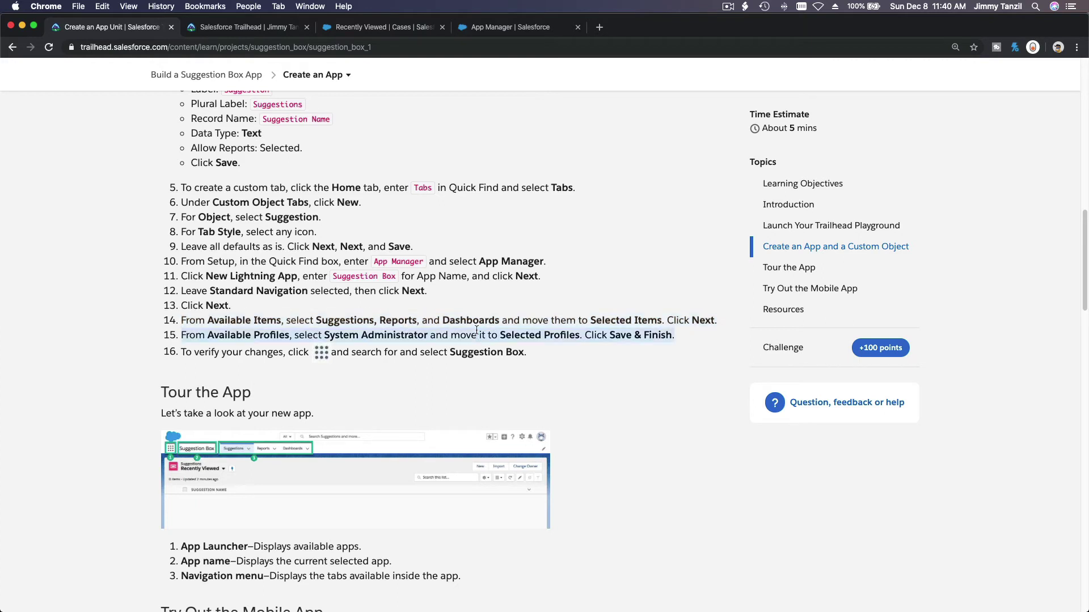
# - Return to the new Lightning app setup, continue to user profiles, and add System Administrator to the selected profiles
pyautogui.click(506, 28)
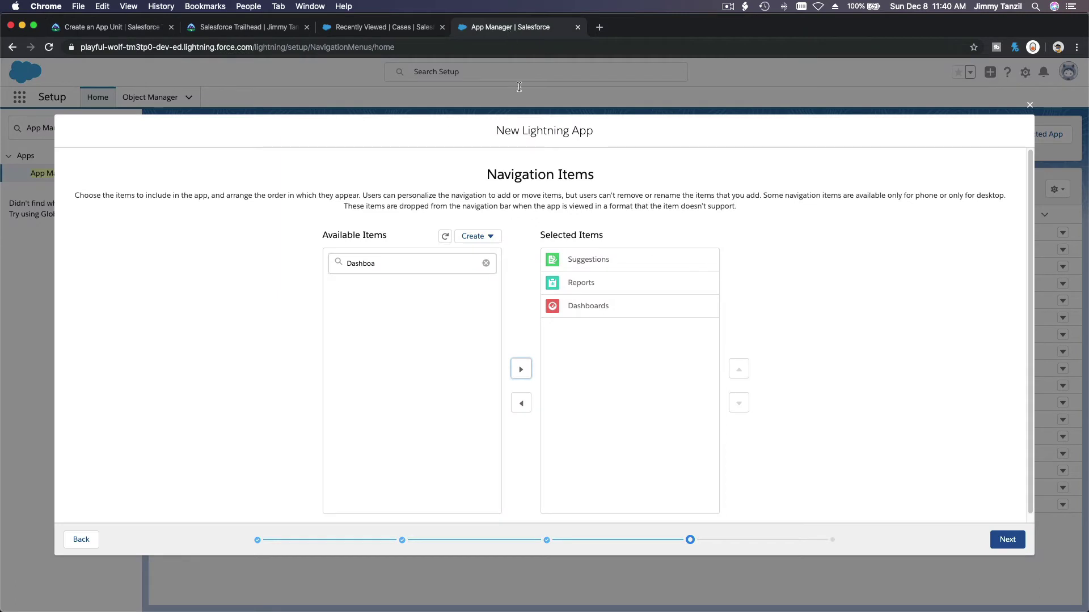
pyautogui.click(1005, 538)
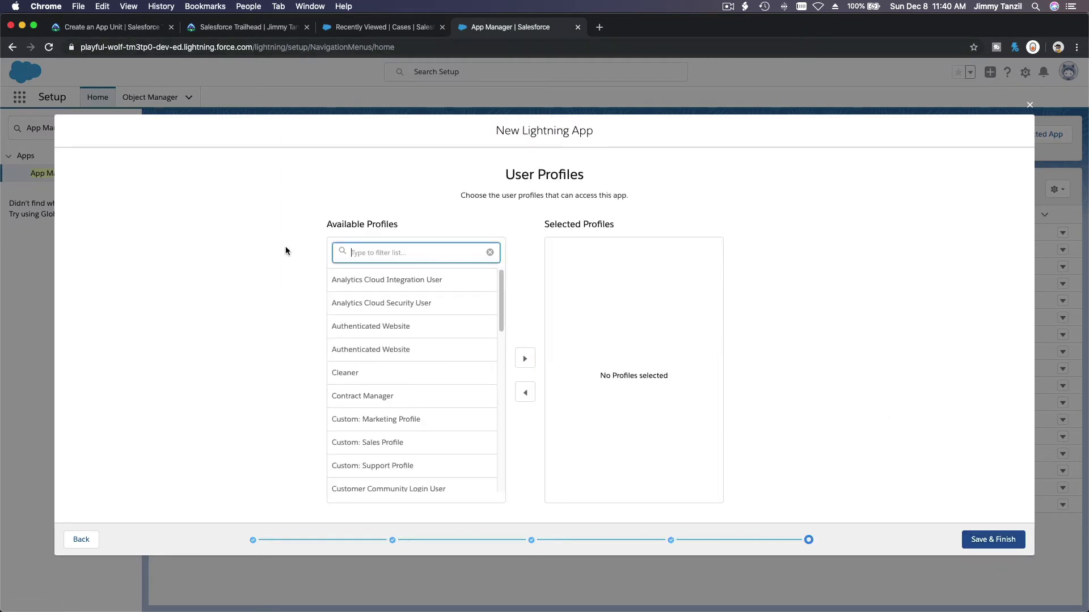
pyautogui.click(109, 28)
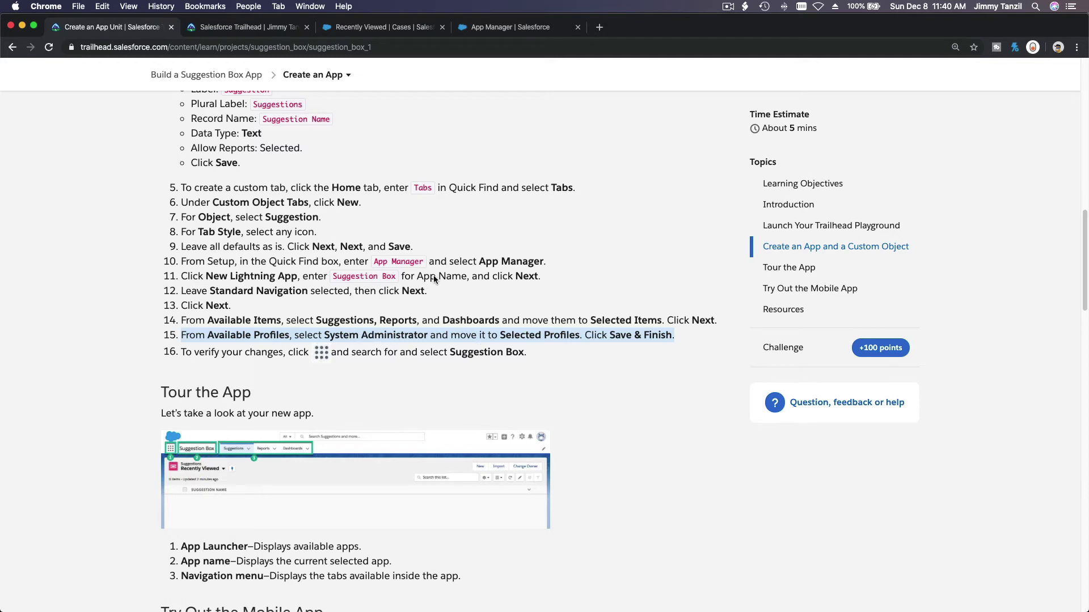
pyautogui.click(476, 29)
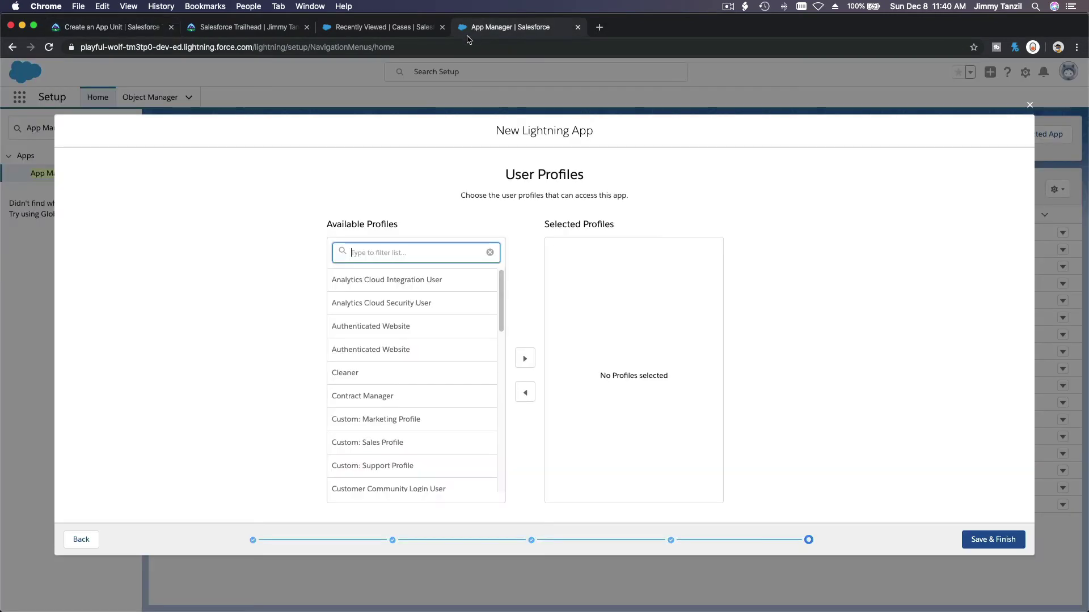
pyautogui.write('Sys')
pyautogui.click(397, 282)
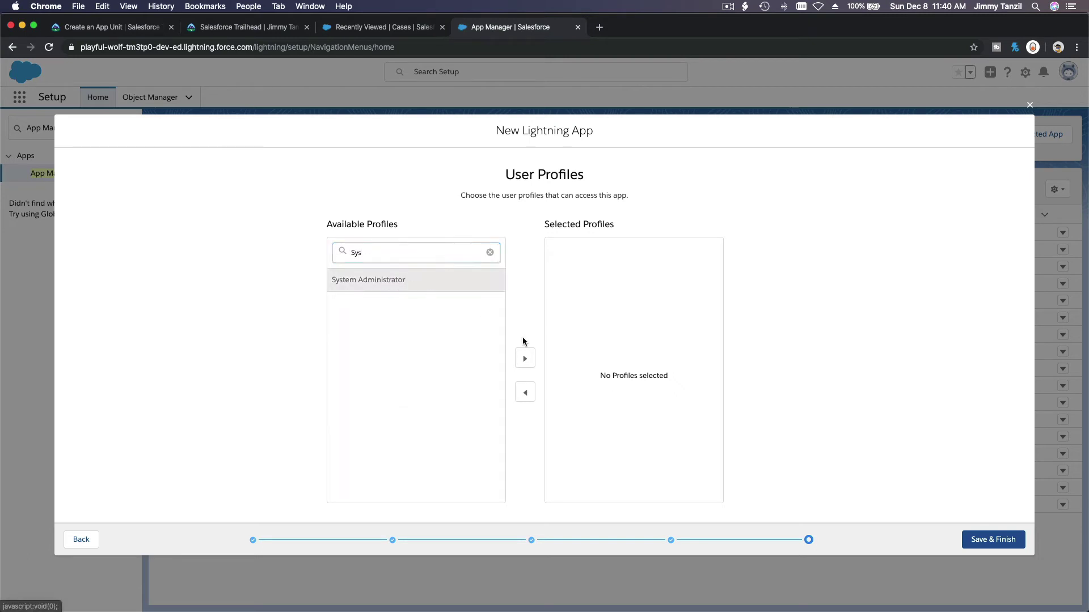
pyautogui.click(523, 358)
# - Clear the profile filter, add Swimming Instructor to the selected profiles, and remove it again
pyautogui.doubleClick(441, 250)
pyautogui.press('BackSpace')
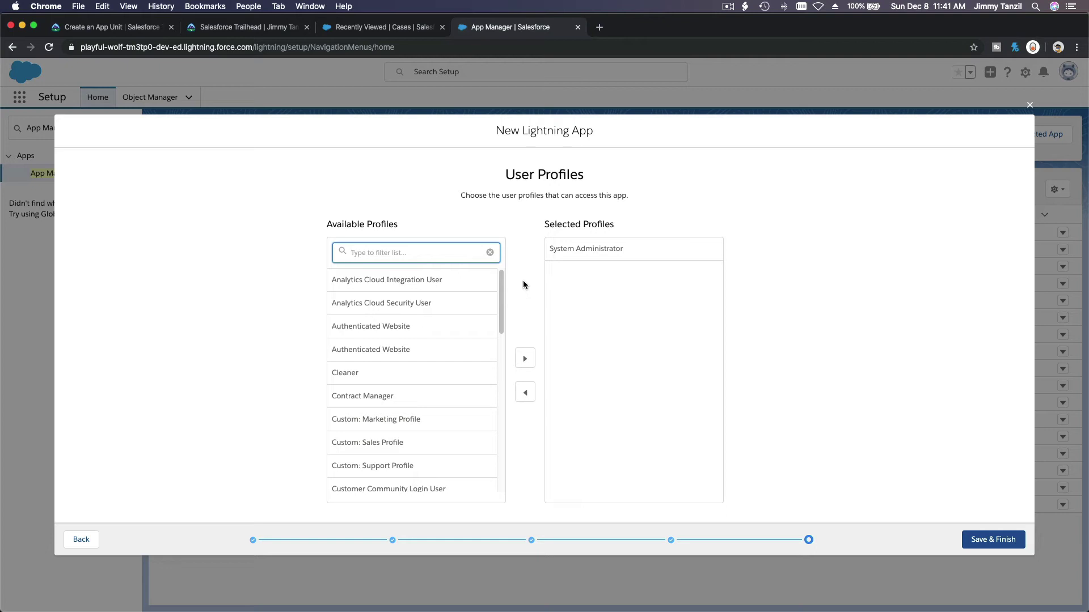
pyautogui.scroll(-10, 426, 318)
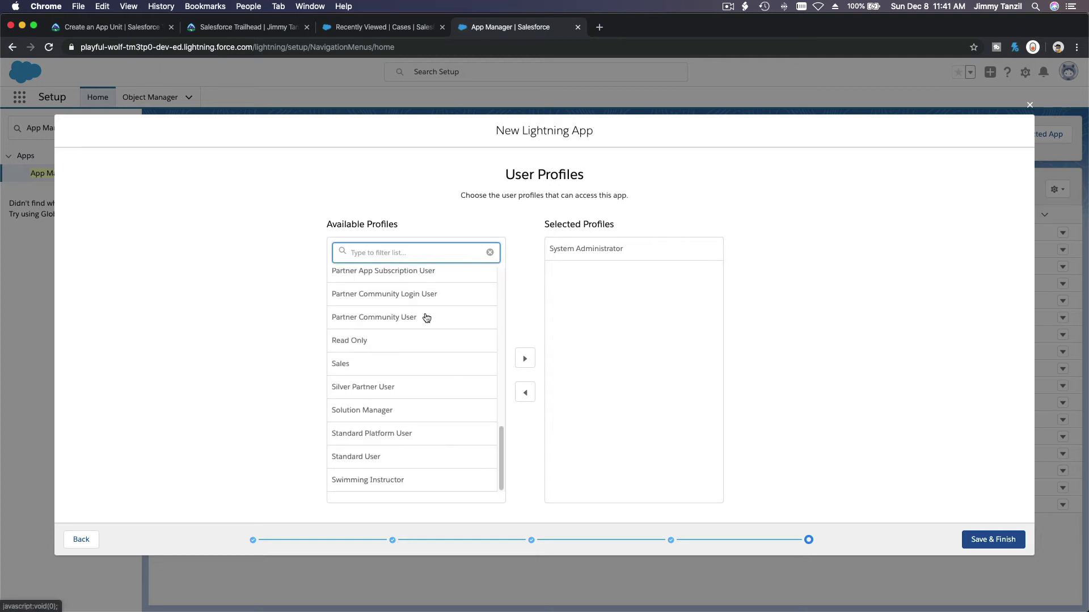
pyautogui.click(420, 481)
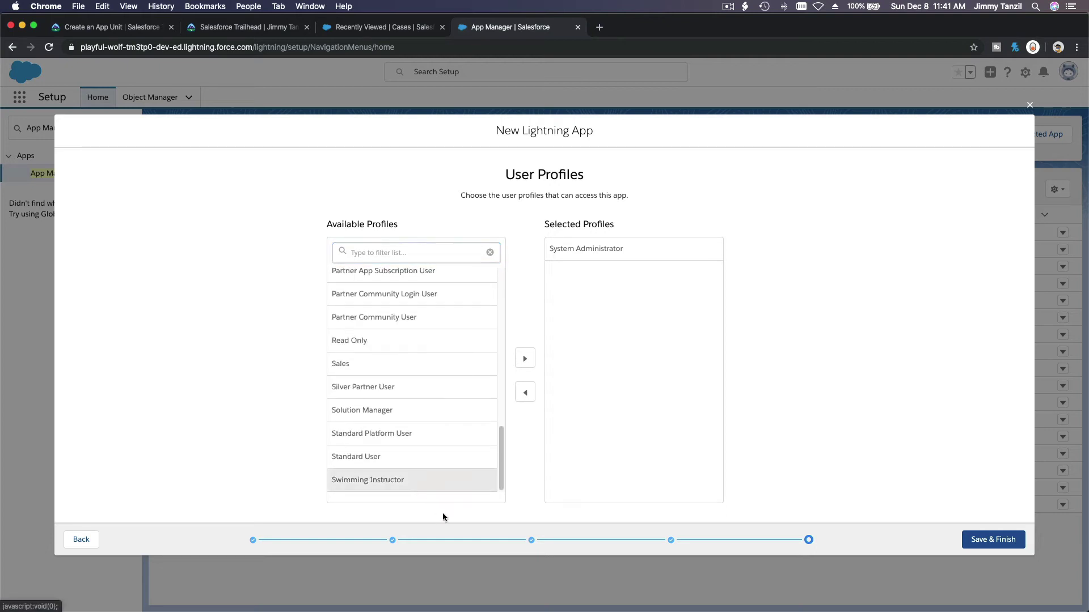
pyautogui.click(527, 359)
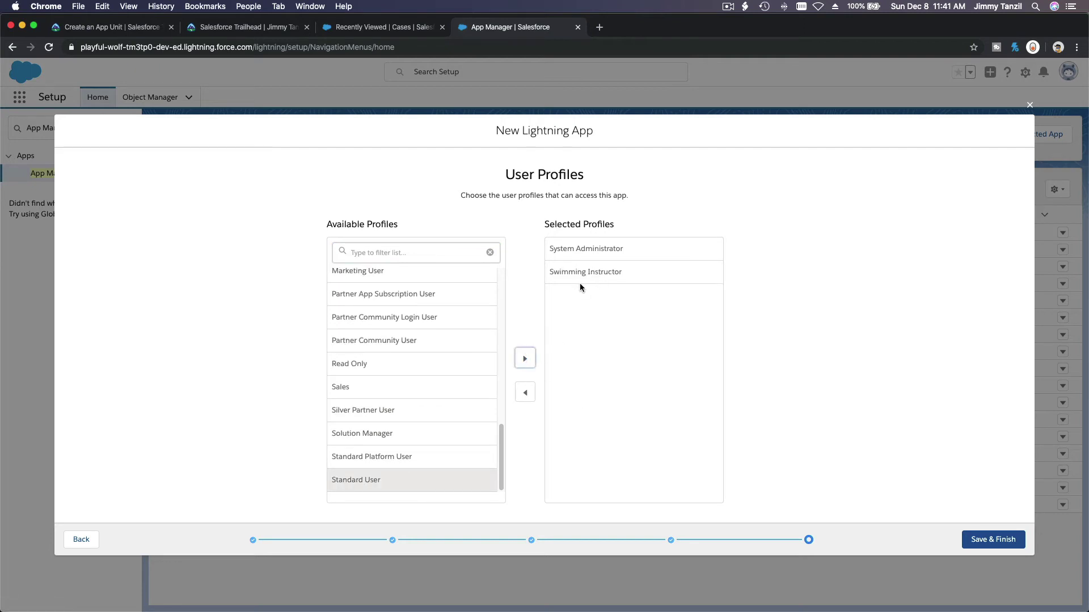
pyautogui.click(610, 271)
pyautogui.click(524, 393)
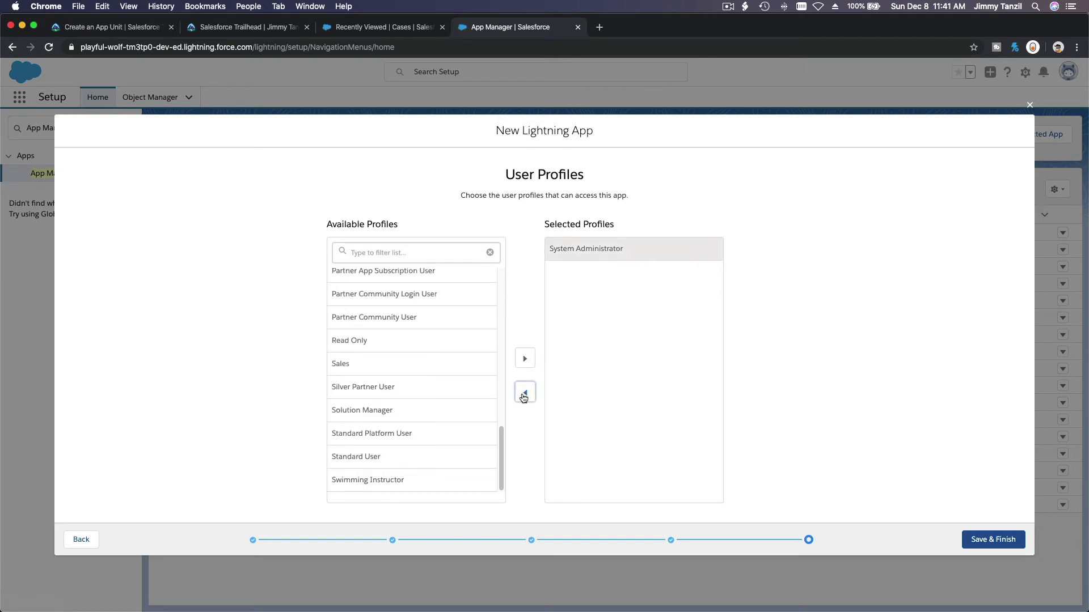
# - Save the Suggestion Box app and read the Trailhead unit's sections on touring the app and trying the mobile app
pyautogui.click(990, 539)
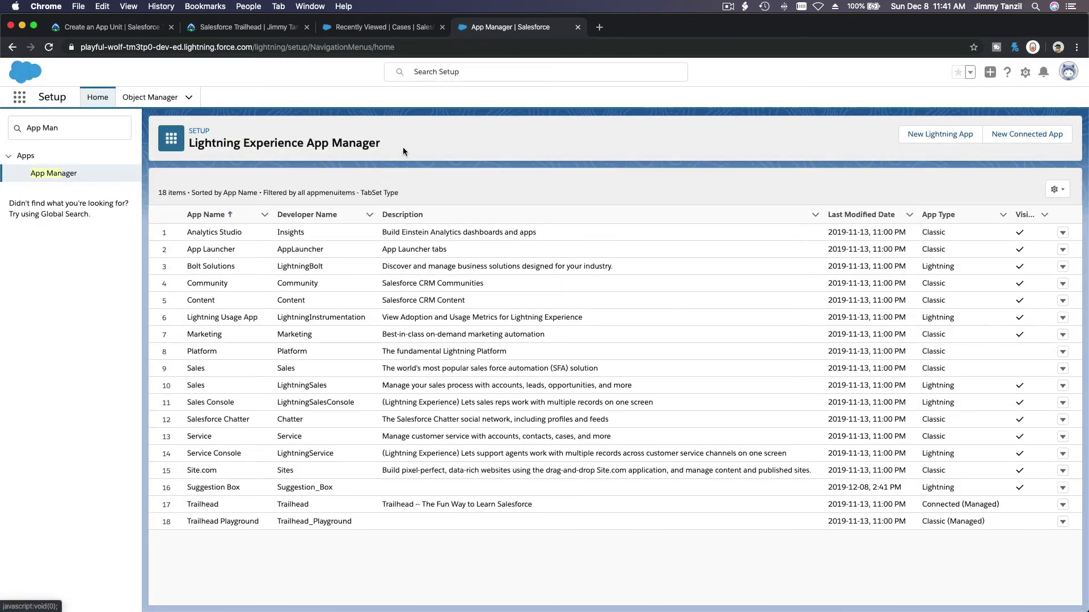
pyautogui.click(126, 29)
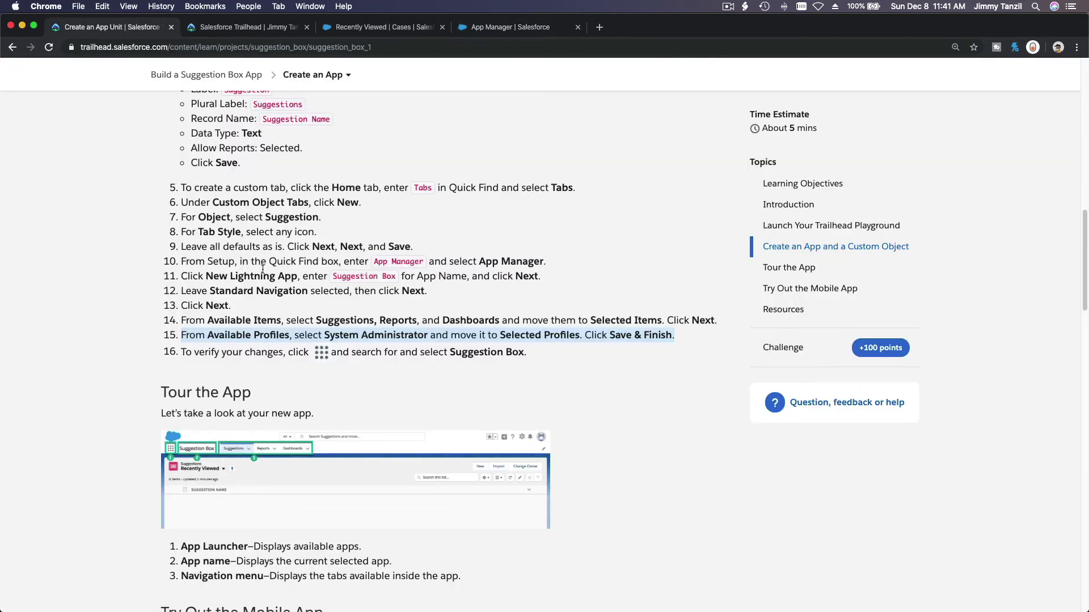
pyautogui.scroll(-5, 457, 355)
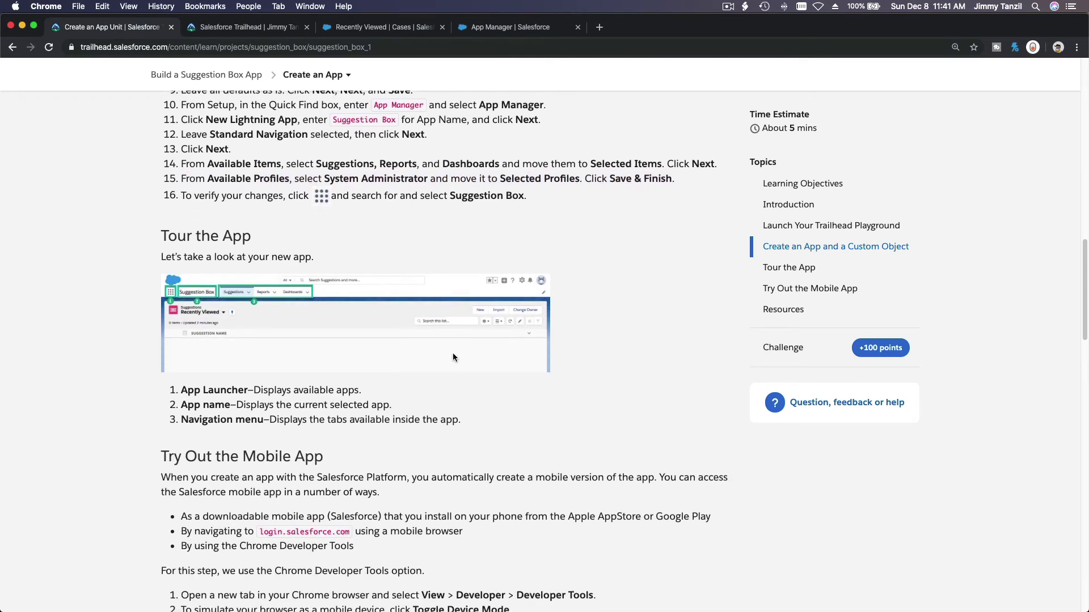
pyautogui.scroll(-5, 253, 248)
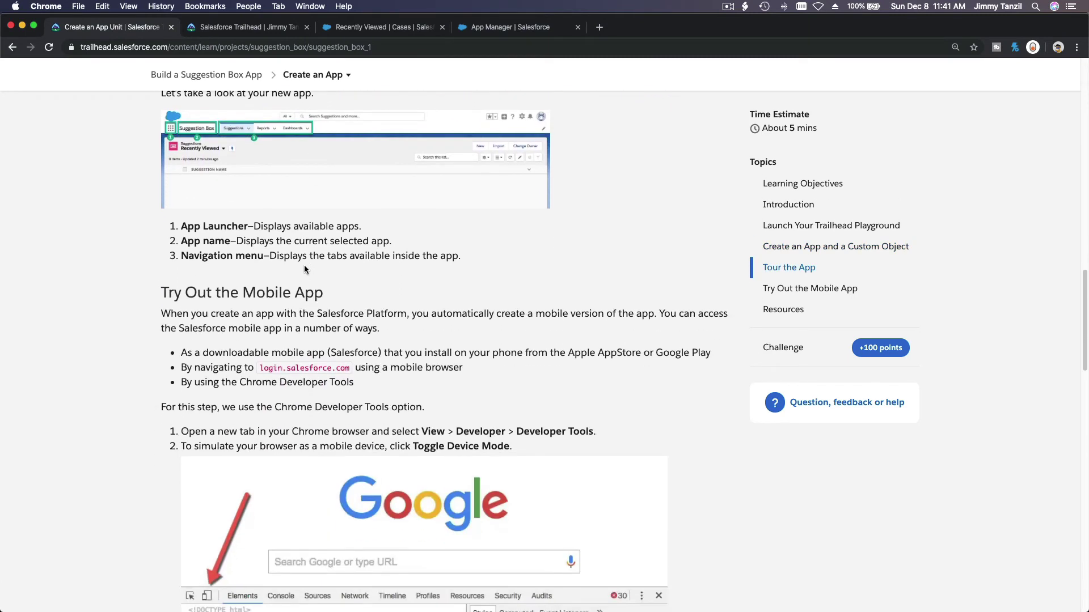
# - Find the Suggestion Box app in the App Launcher from the Service Console page and open it
pyautogui.click(492, 29)
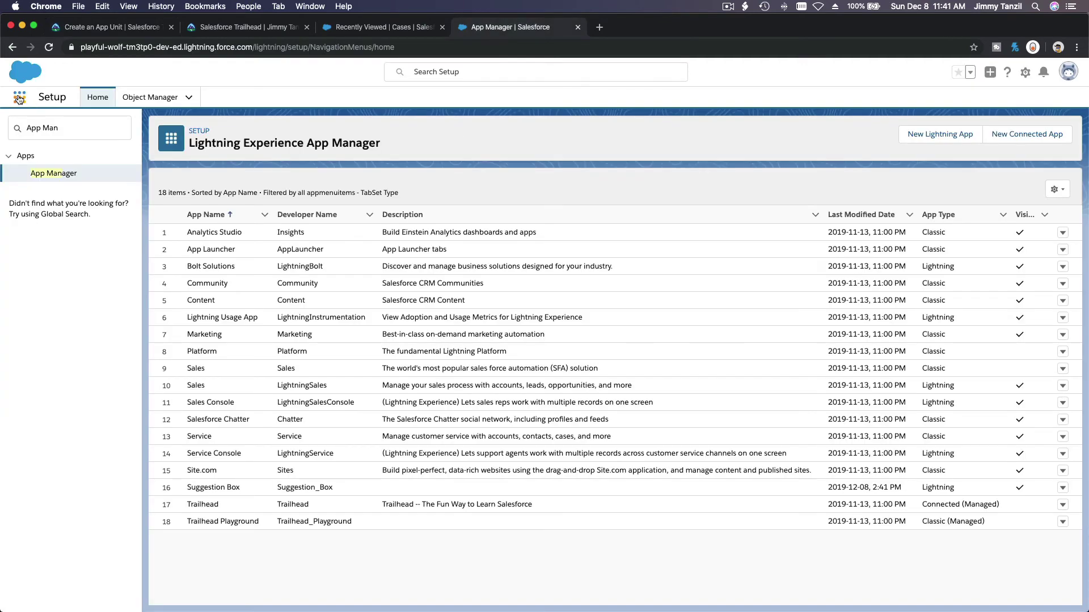
pyautogui.click(347, 28)
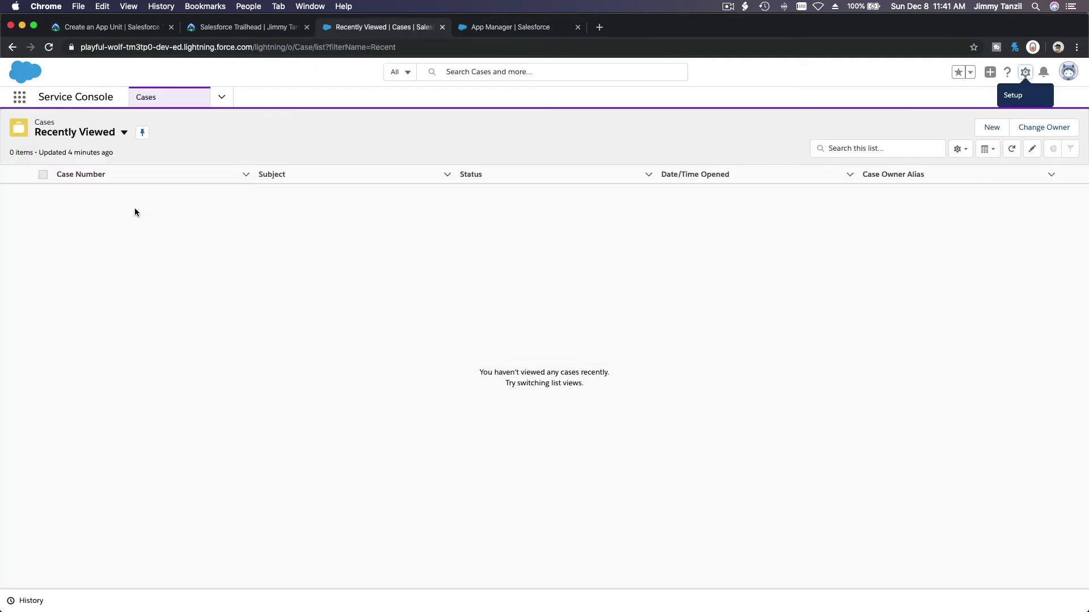
pyautogui.click(20, 97)
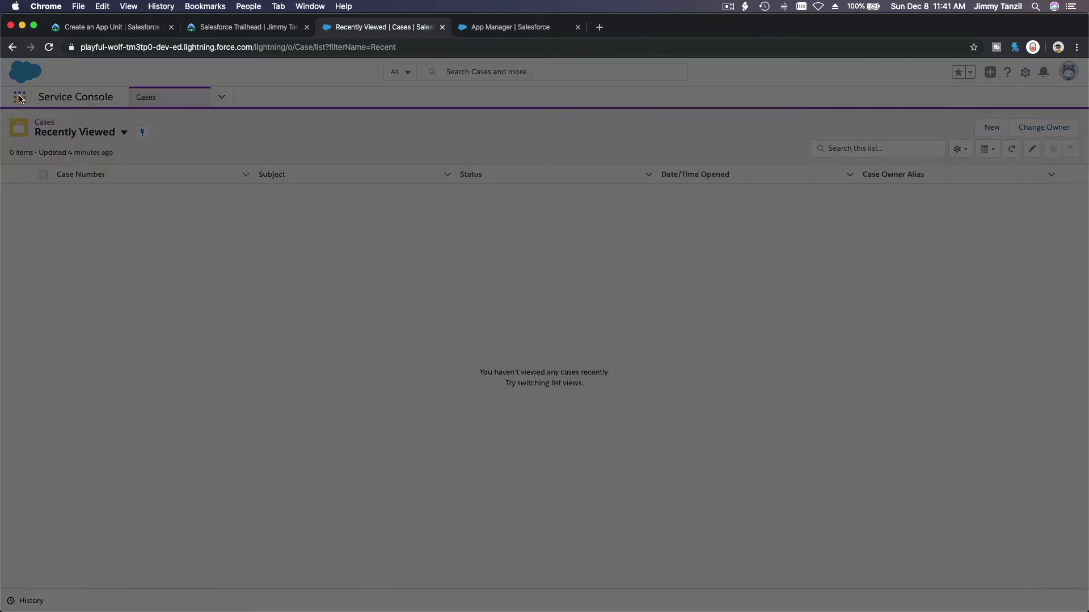
pyautogui.write('Sugg')
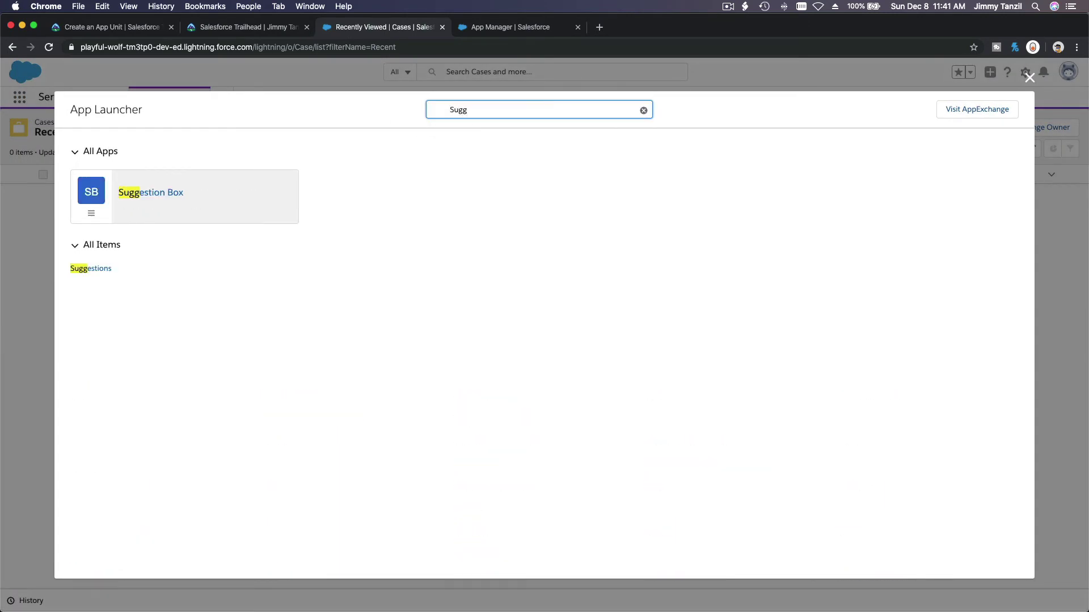
pyautogui.click(172, 194)
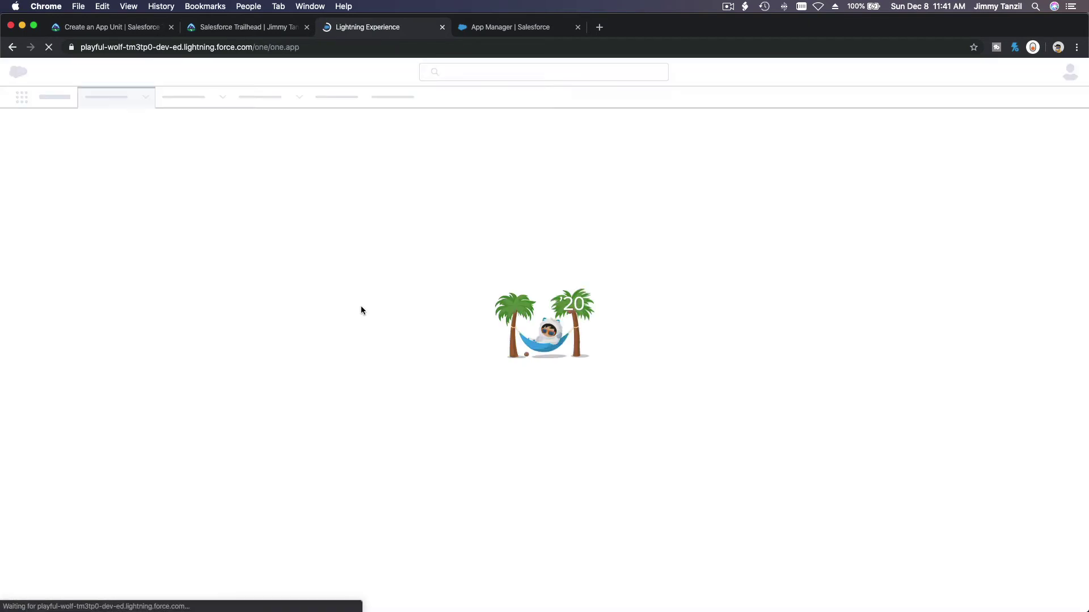
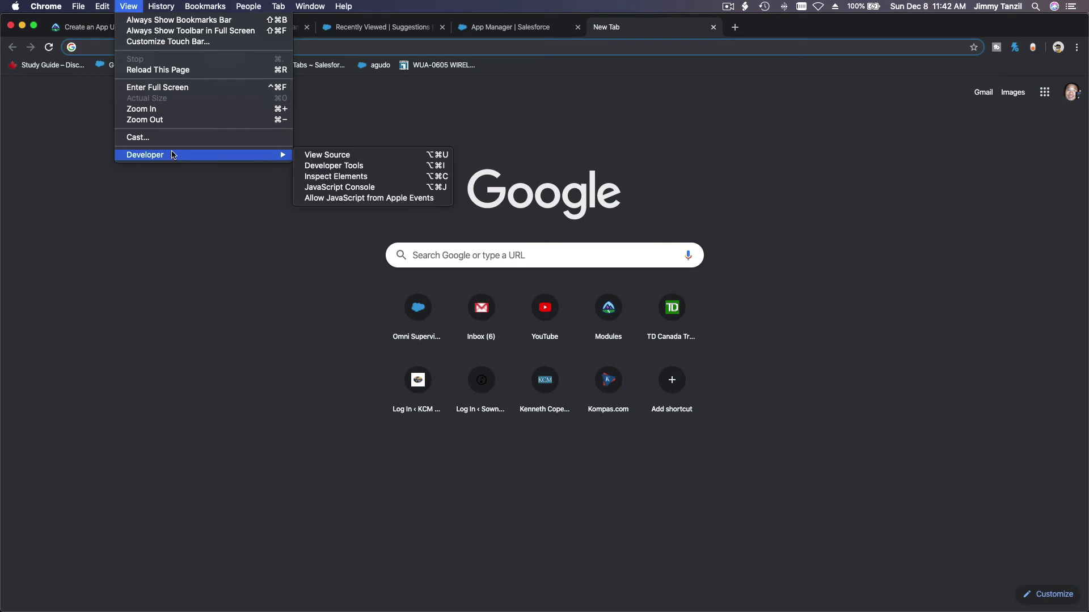
# - Open Chrome's Developer Tools on the new tab and check the simulated device and zoom options
pyautogui.moveTo(300, 159)
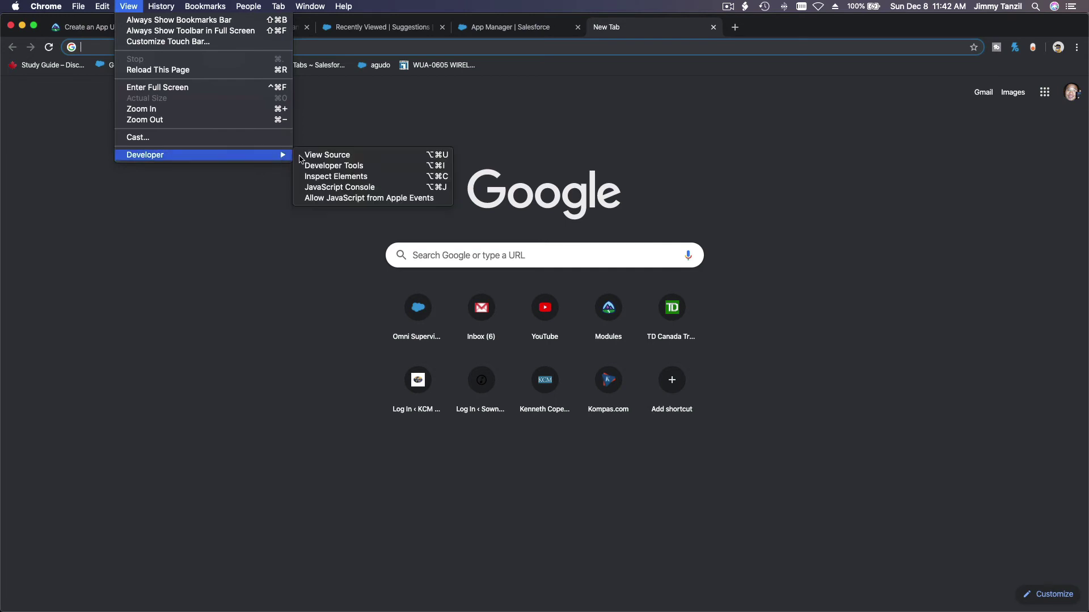
pyautogui.click(336, 166)
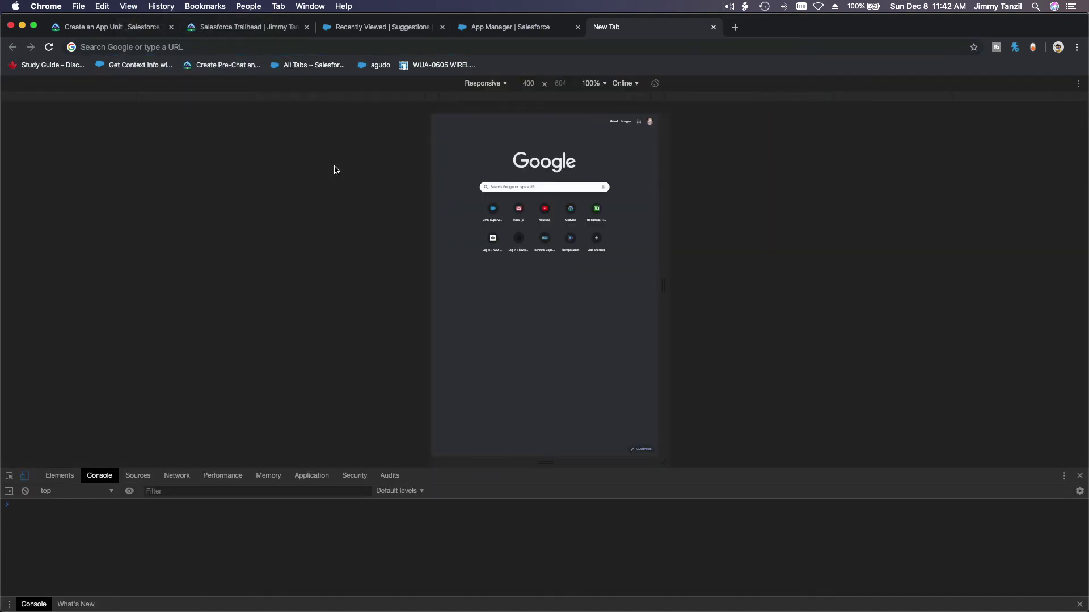
pyautogui.click(497, 85)
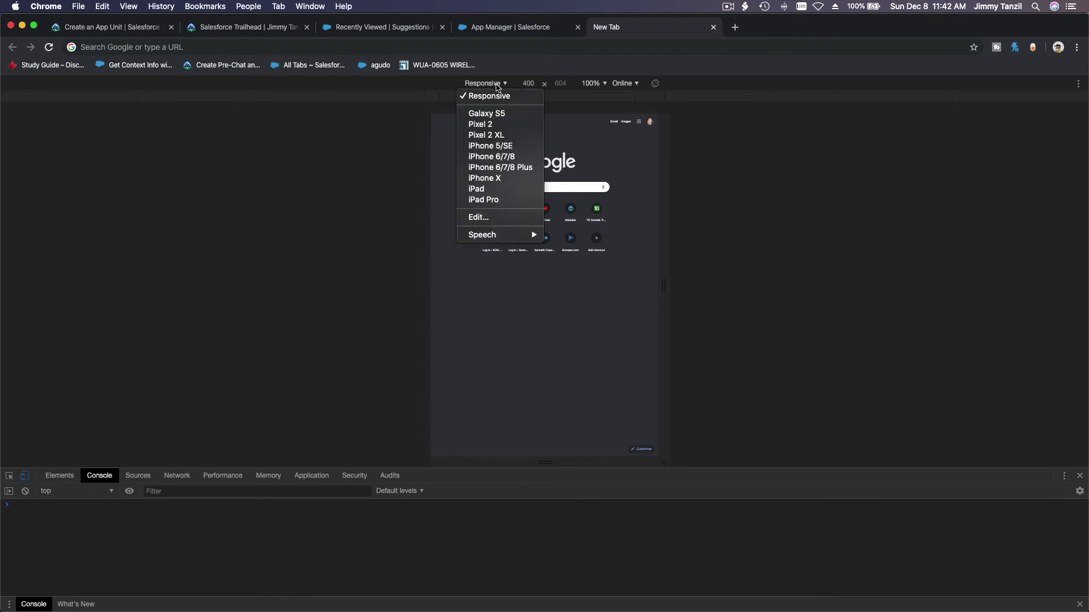
pyautogui.click(738, 164)
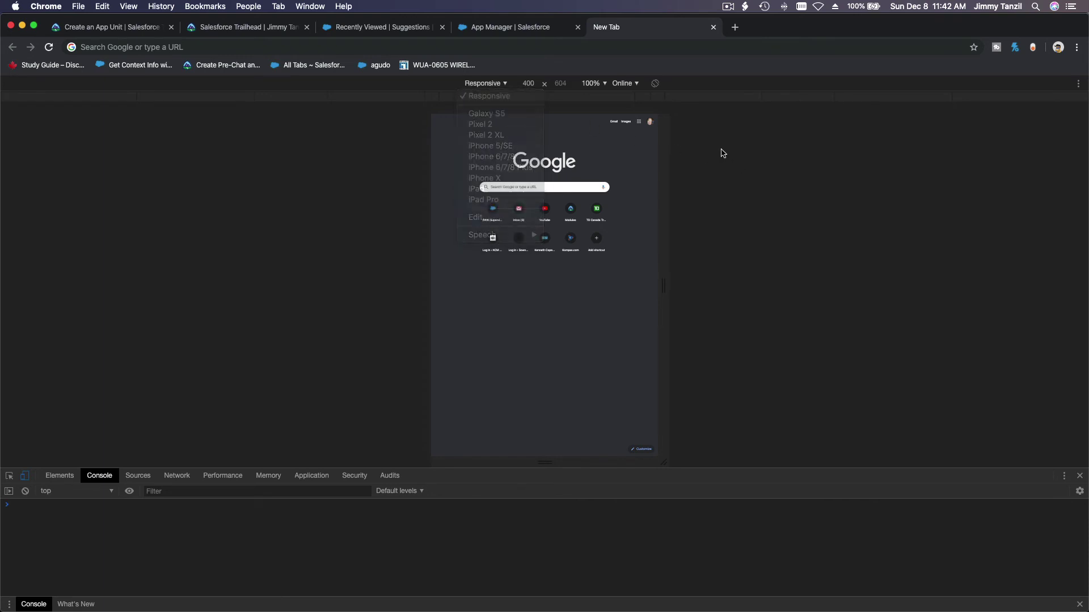
pyautogui.click(602, 85)
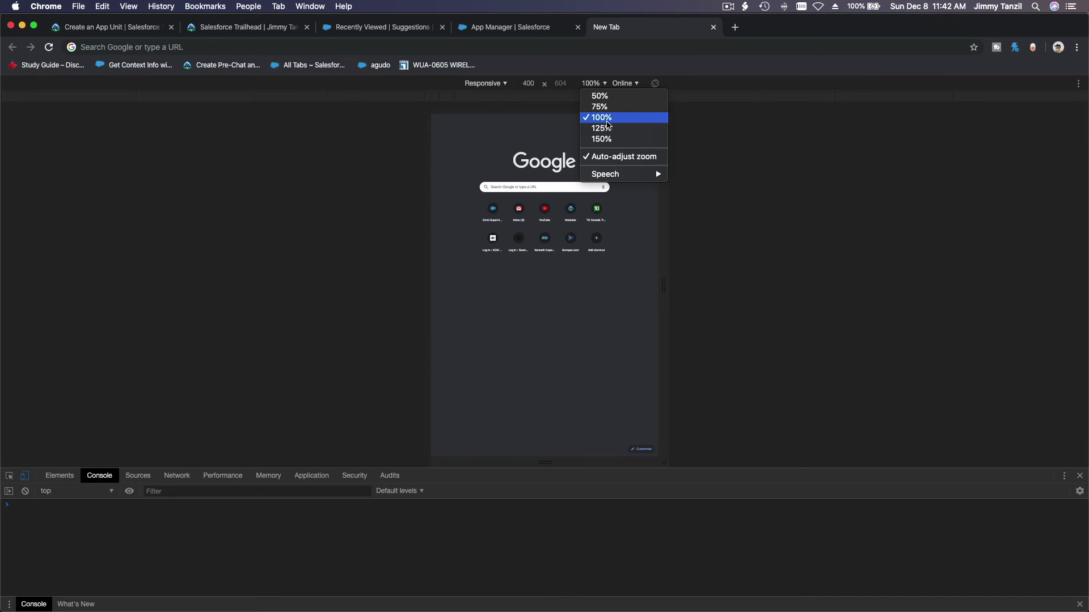
pyautogui.click(702, 147)
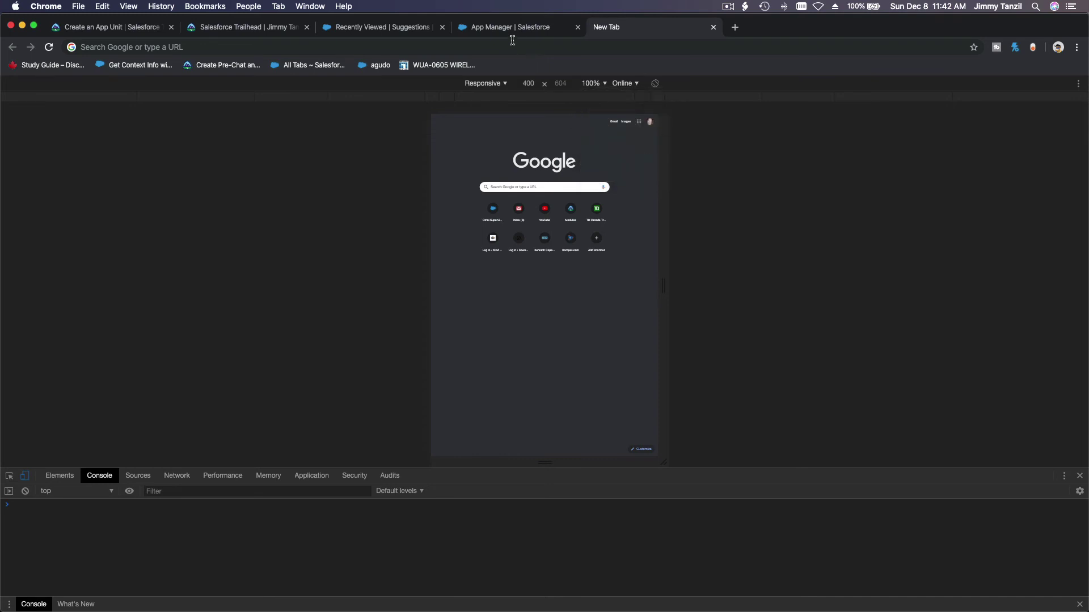
# - Copy the playground's web address up to and including /lightning from the Suggestion Box page
pyautogui.click(391, 28)
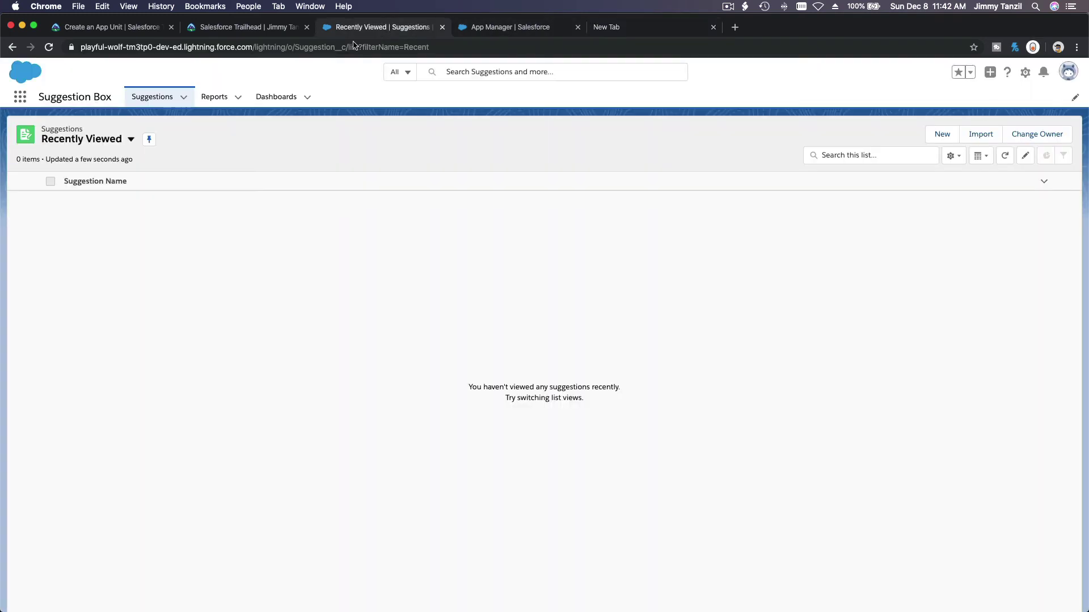
pyautogui.click(259, 41)
pyautogui.click(104, 46)
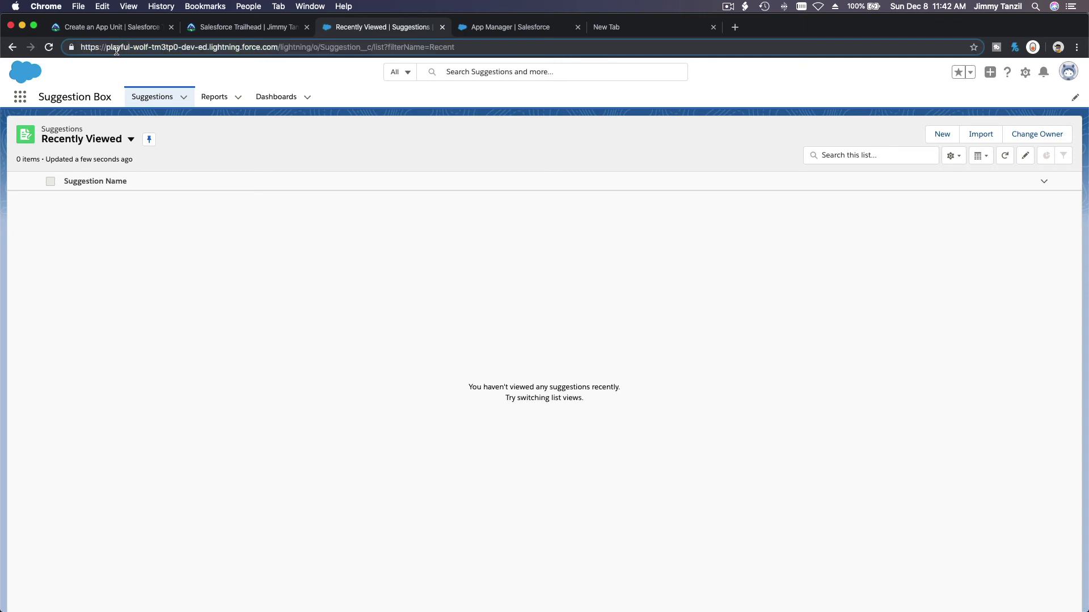
pyautogui.keyDown('shift'); pyautogui.click(311, 49); pyautogui.keyUp('shift')
pyautogui.press('super+c')
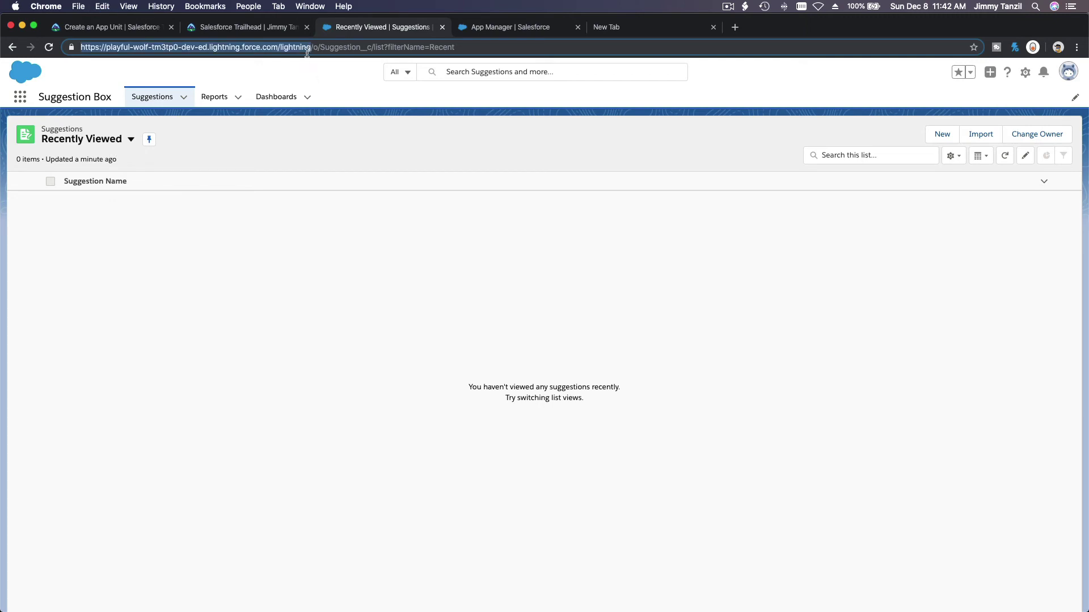
# - Load the copied playground address in the new tab that simulates a mobile device
pyautogui.click(608, 32)
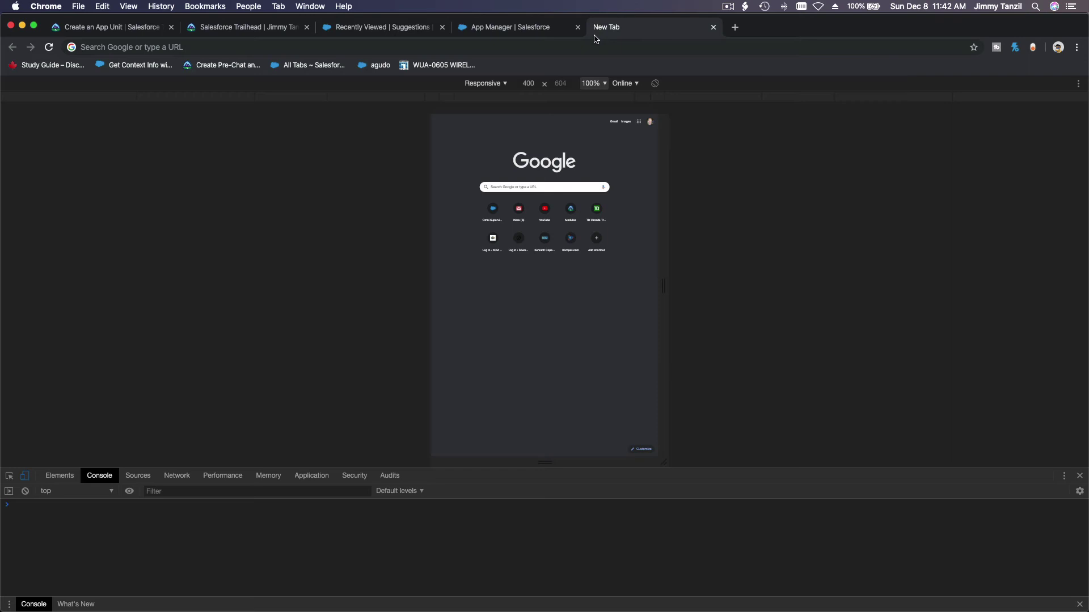
pyautogui.click(566, 44)
pyautogui.press('super+v')
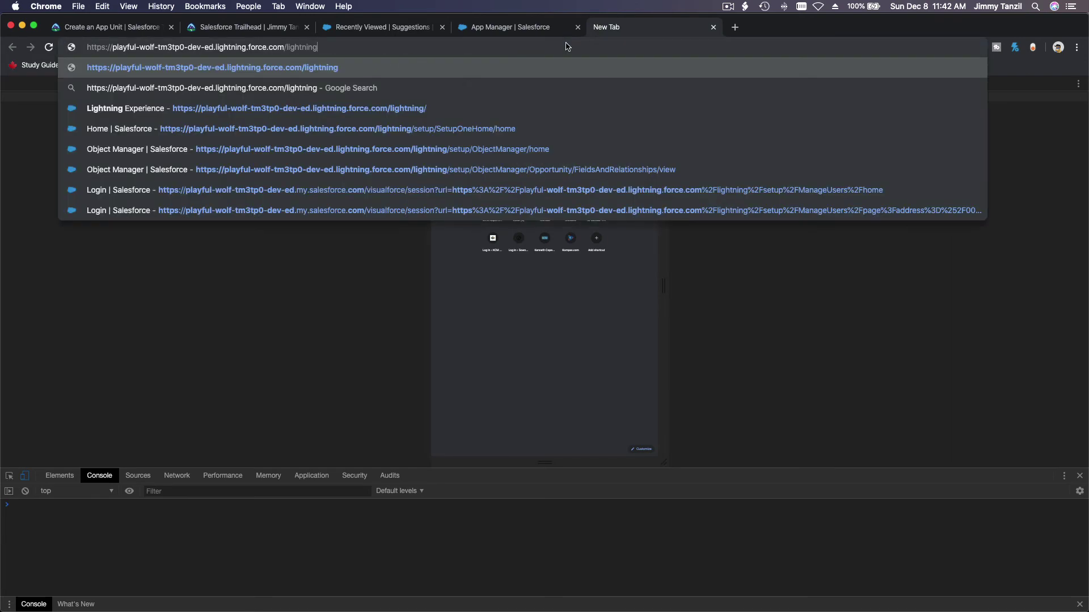
pyautogui.press('Return')
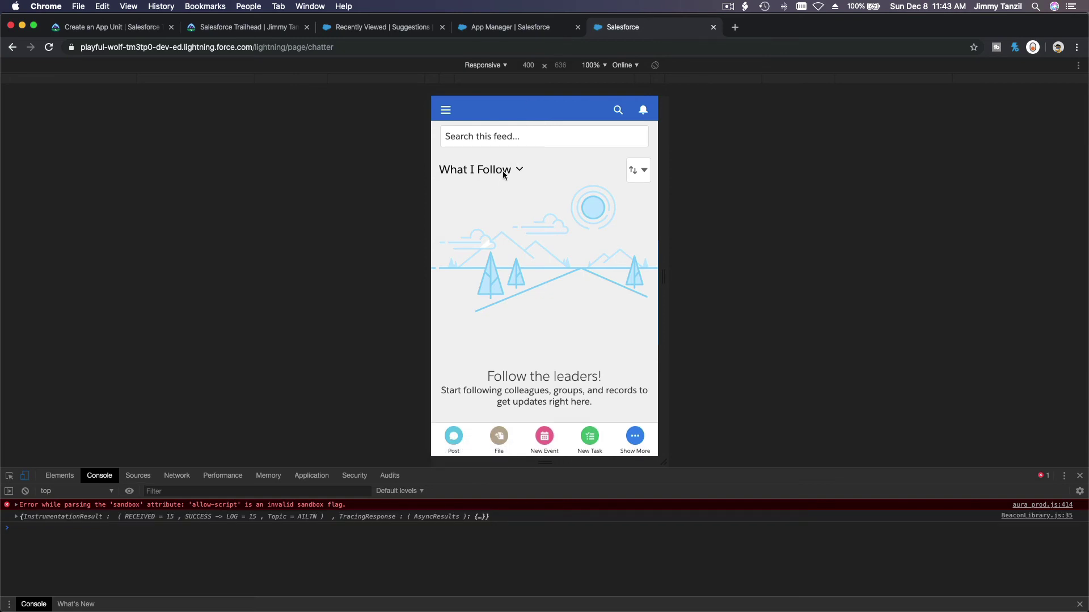
# - Open the mobile app's navigation menu and look through its items, recent objects and apps
pyautogui.click(445, 110)
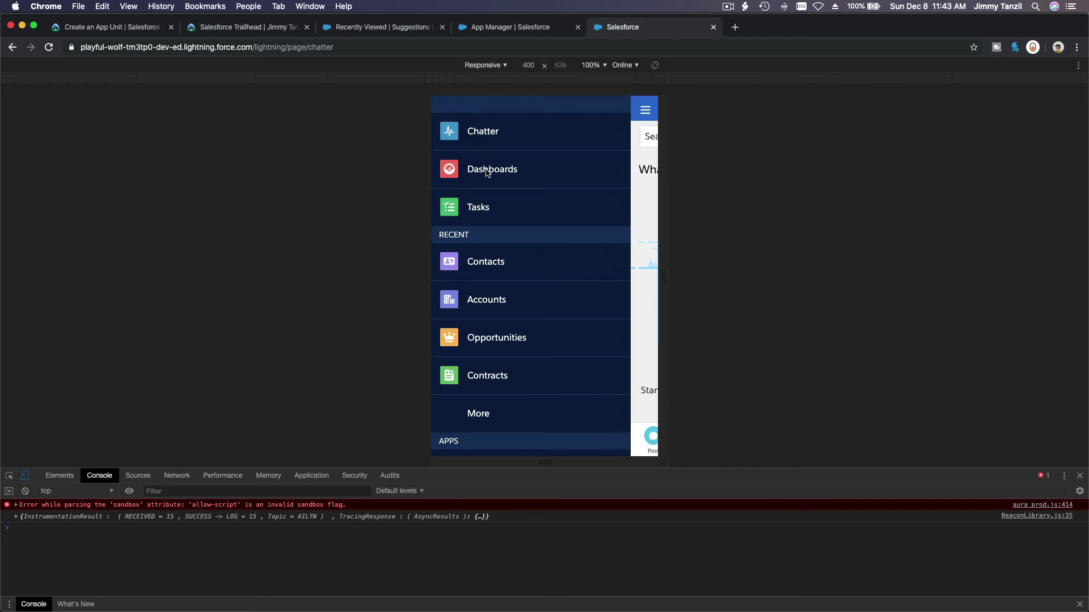
pyautogui.scroll(-5, 506, 340)
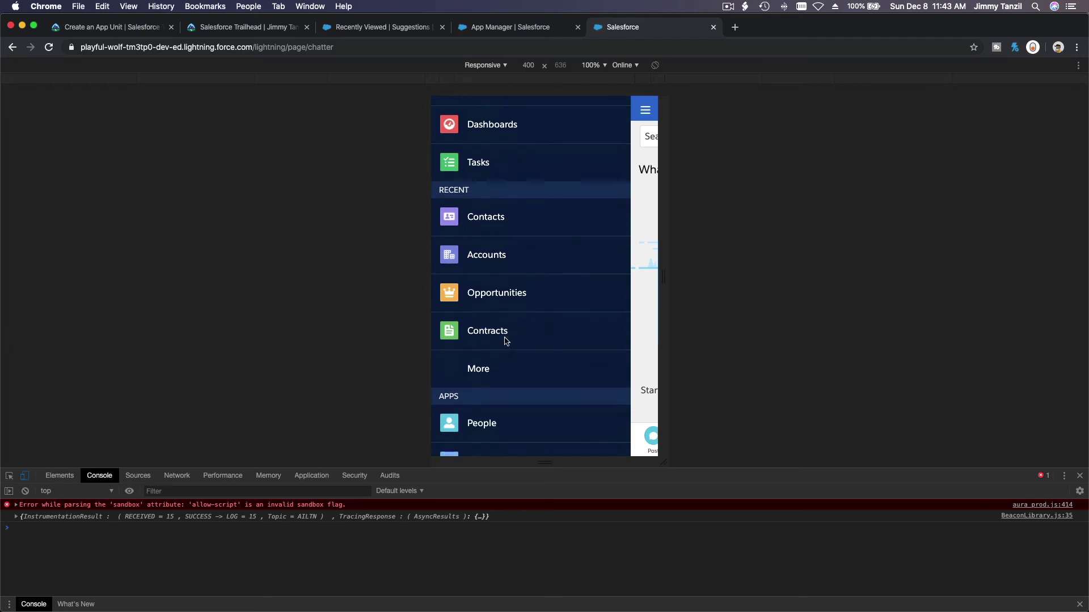
pyautogui.scroll(-3, 505, 341)
pyautogui.scroll(7, 503, 340)
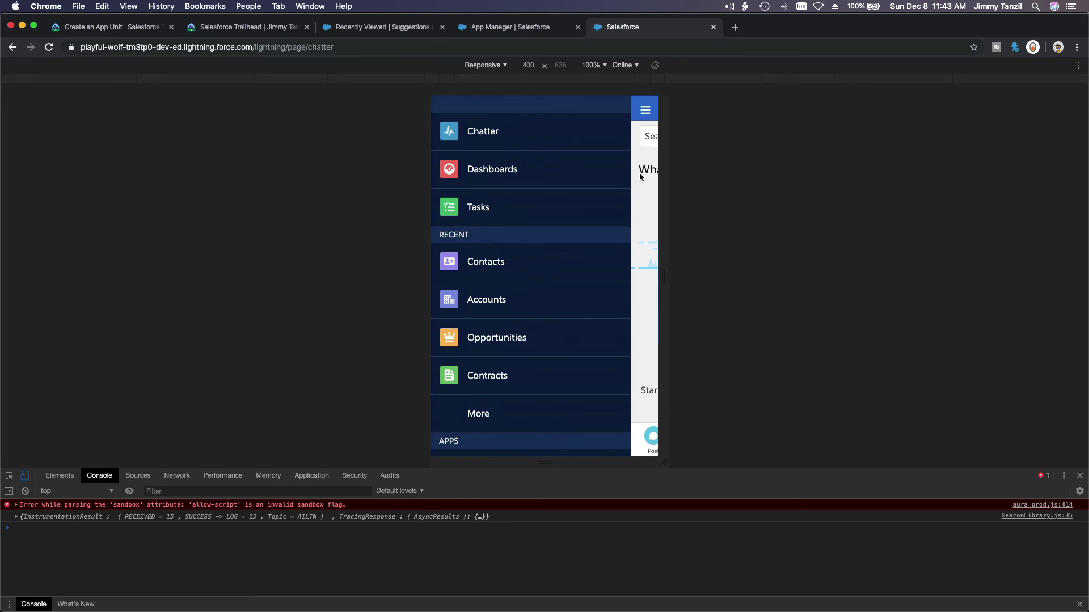
# - Close the mobile navigation menu, and submit the Create an App unit on Trailhead for verification with the Admin Intermediate playground
pyautogui.click(645, 114)
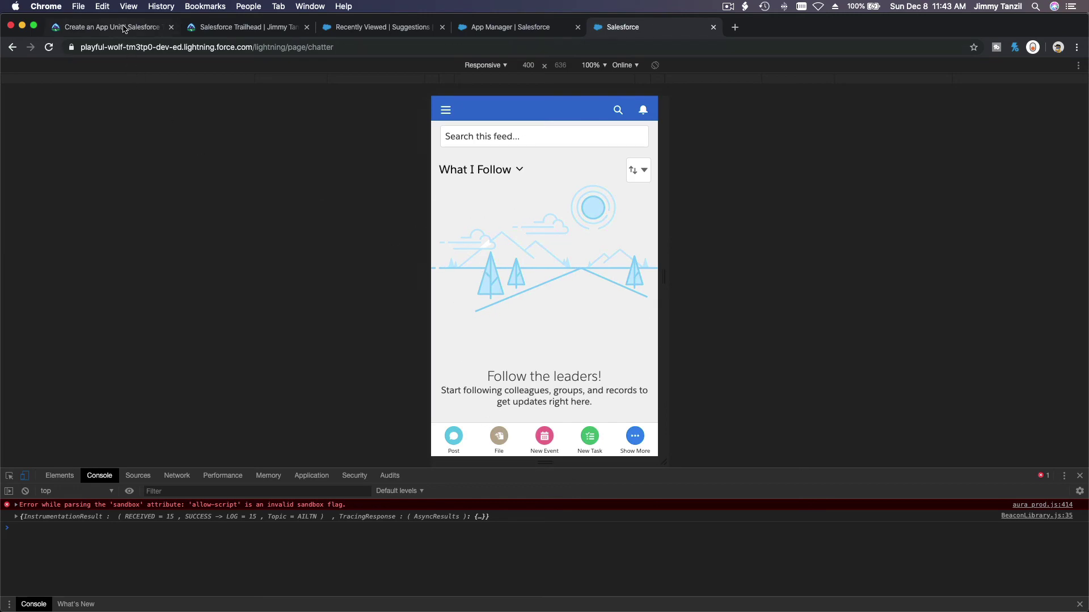
pyautogui.click(96, 29)
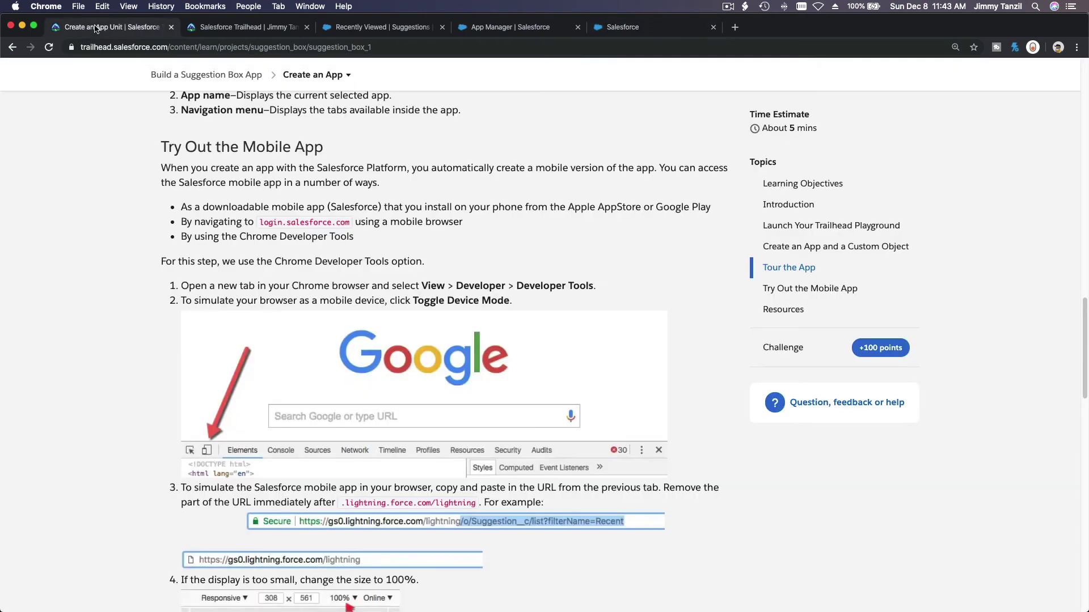
pyautogui.scroll(-5, 397, 301)
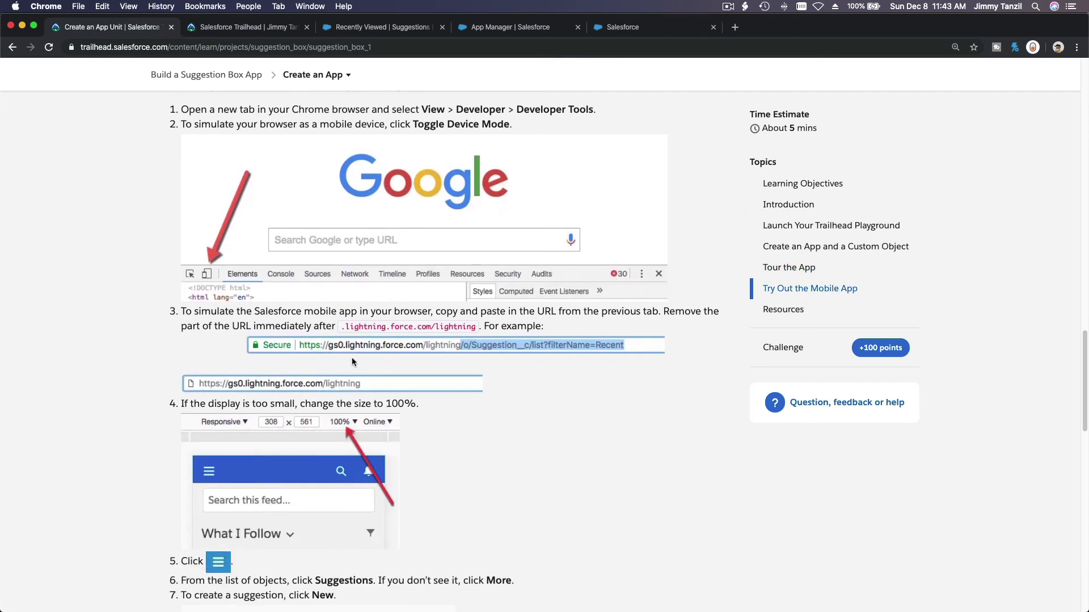
pyautogui.scroll(-9, 393, 366)
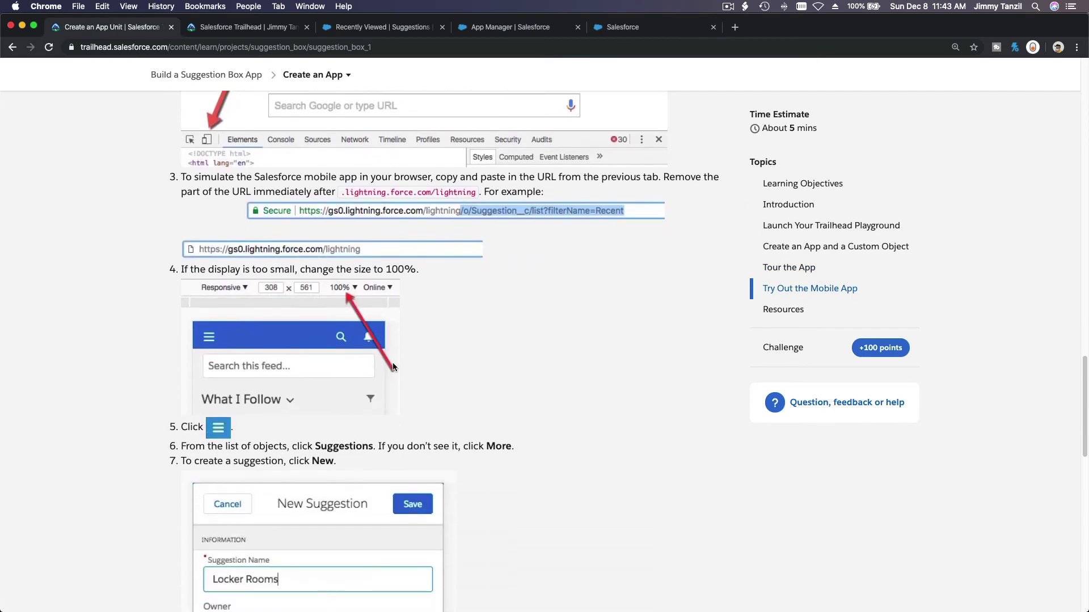
pyautogui.scroll(-6, 393, 366)
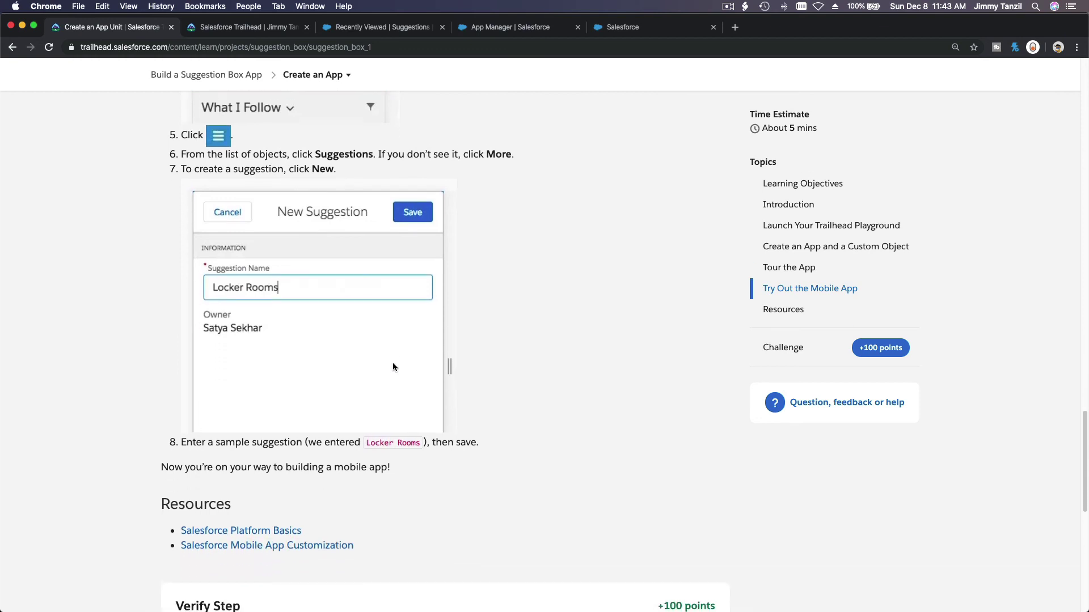
pyautogui.scroll(-5, 393, 366)
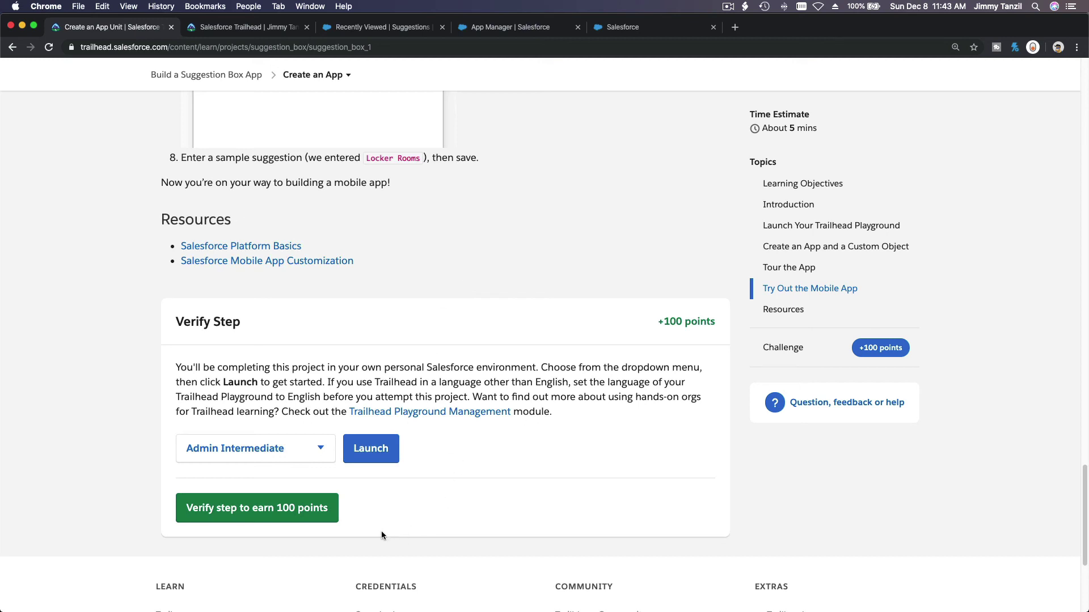
pyautogui.click(255, 515)
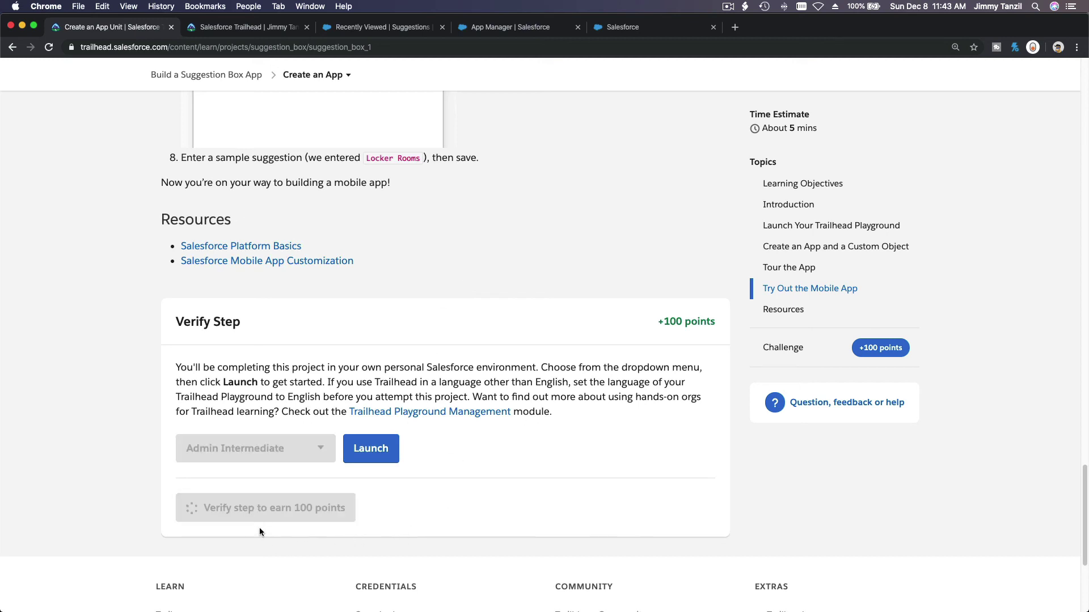